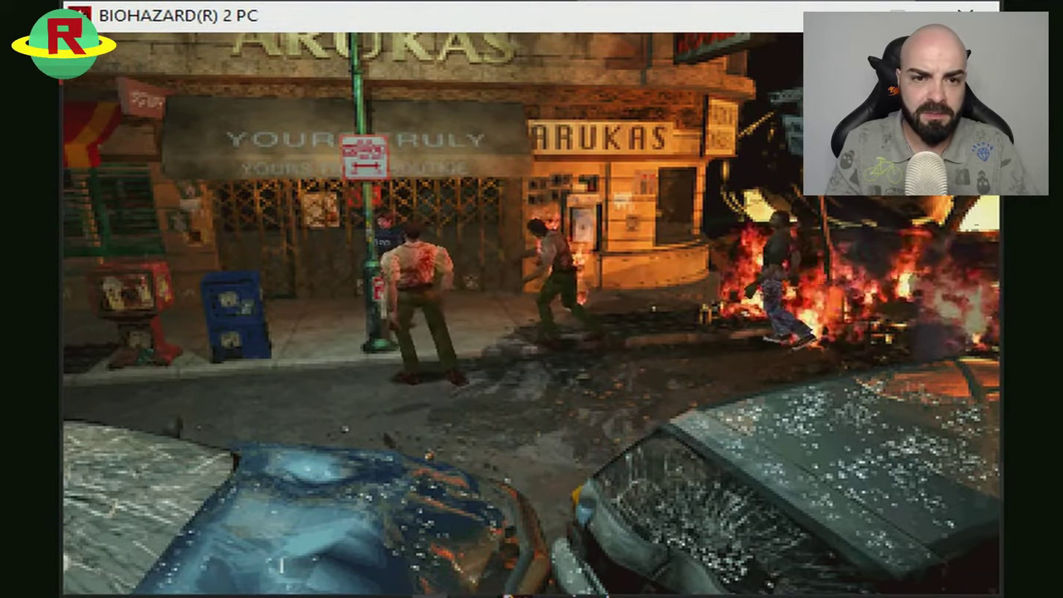
# - Check Leon's item inventory in the running game and close the inventory screen
pyautogui.press('m')
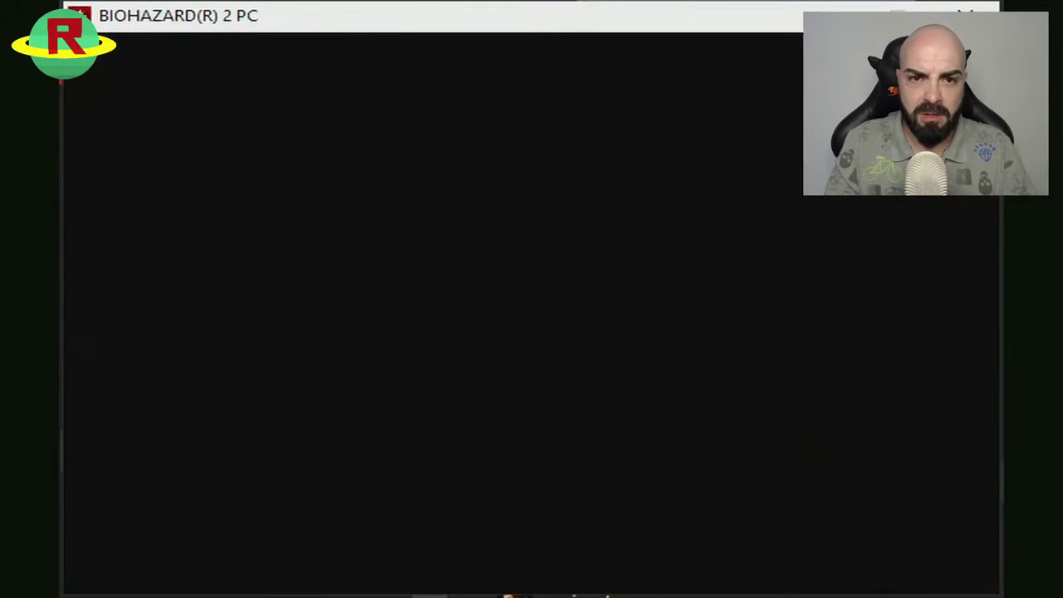
pyautogui.press('Escape')
pyautogui.press('Tab')
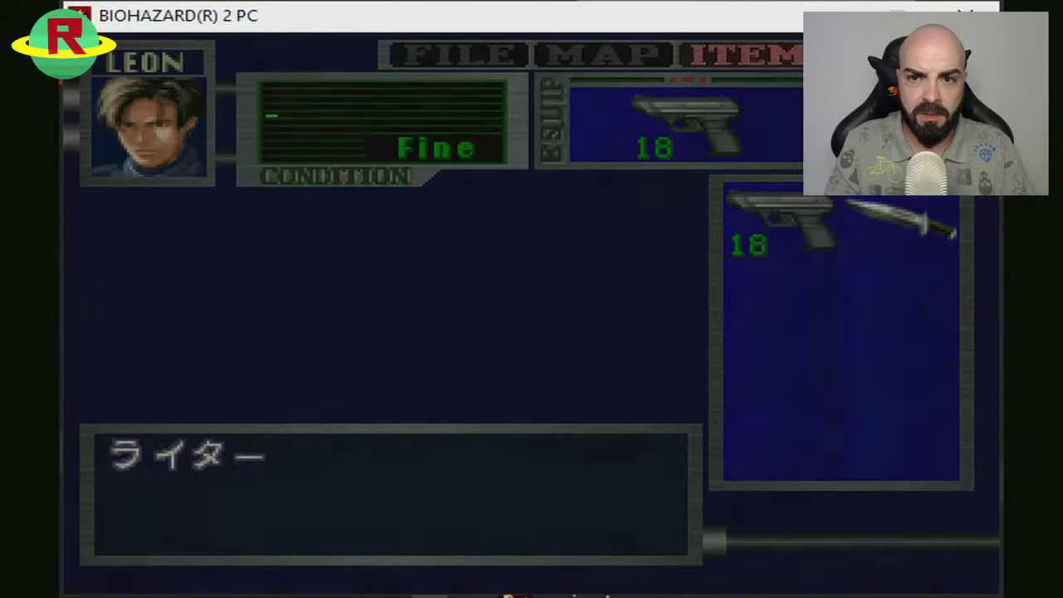
pyautogui.press('Escape')
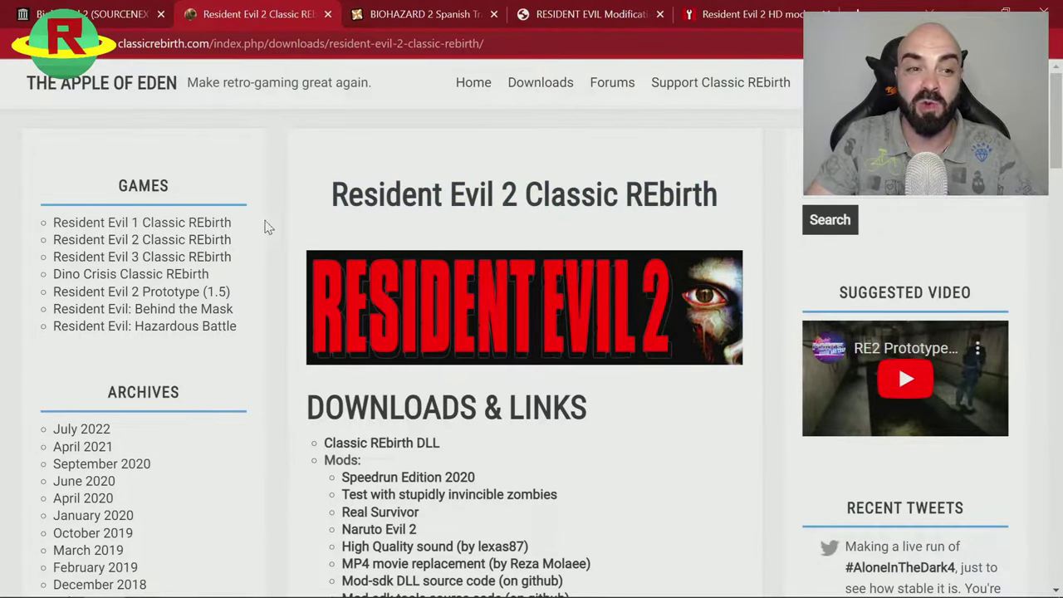
# - Download the Classic REbirth DLL from the Resident Evil 2 Classic REbirth downloads page
pyautogui.scroll(-2, 442, 241)
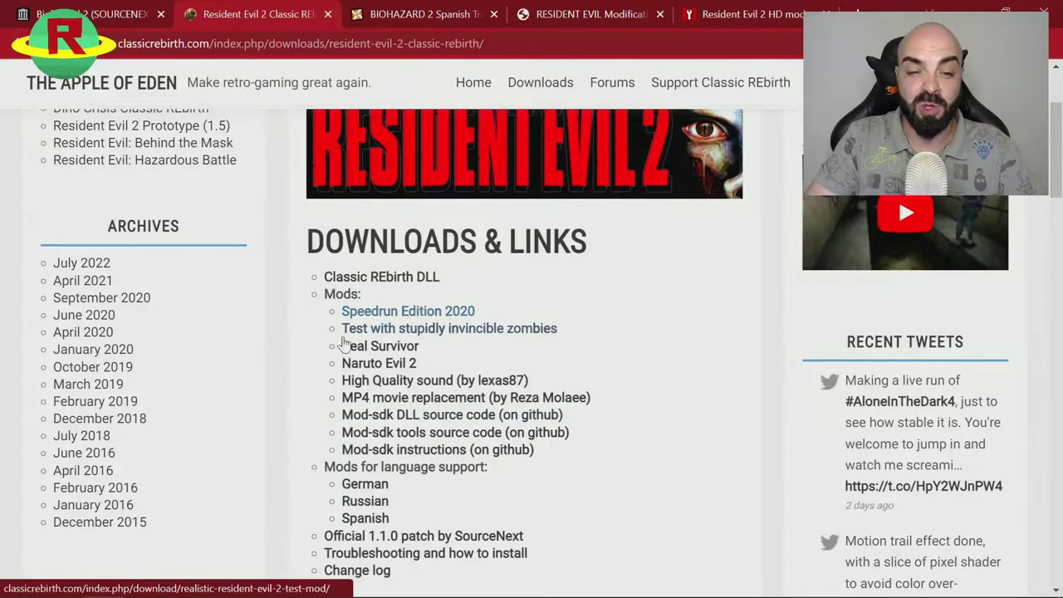
pyautogui.scroll(-2, 446, 333)
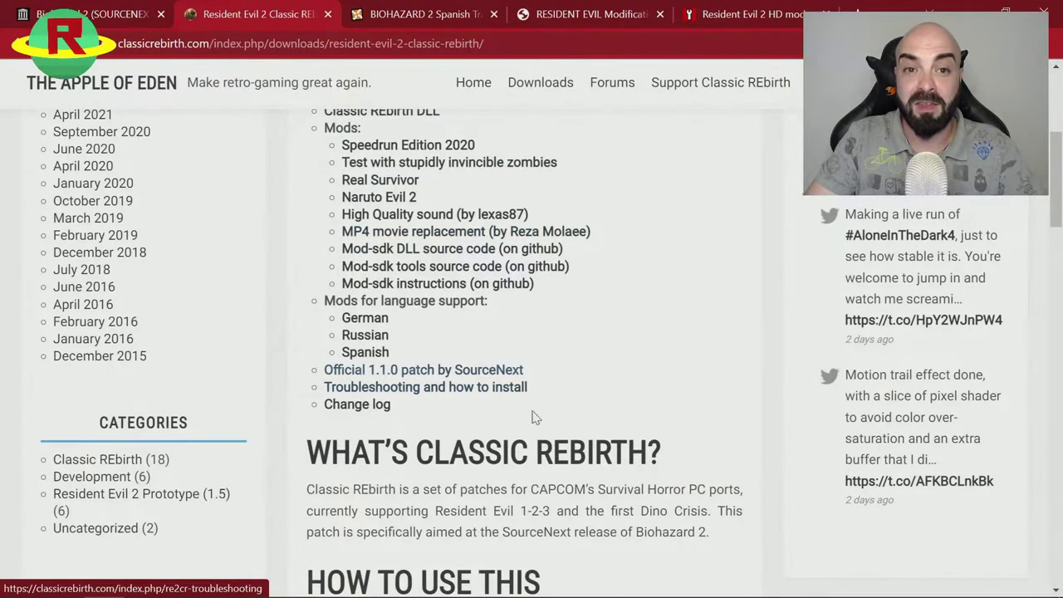
pyautogui.scroll(4, 681, 432)
pyautogui.scroll(-1, 465, 435)
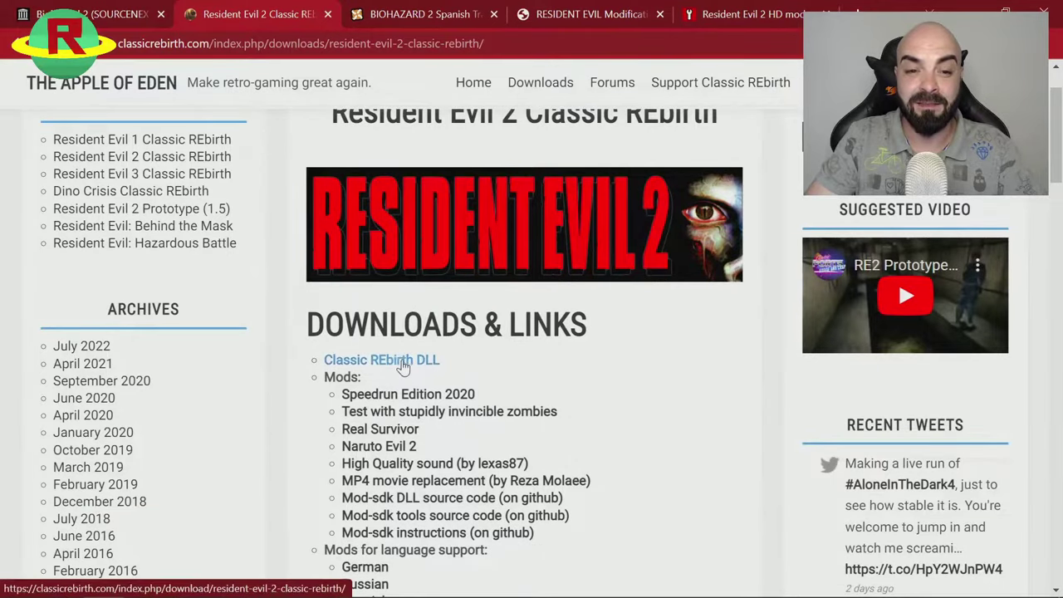
pyautogui.click(448, 360)
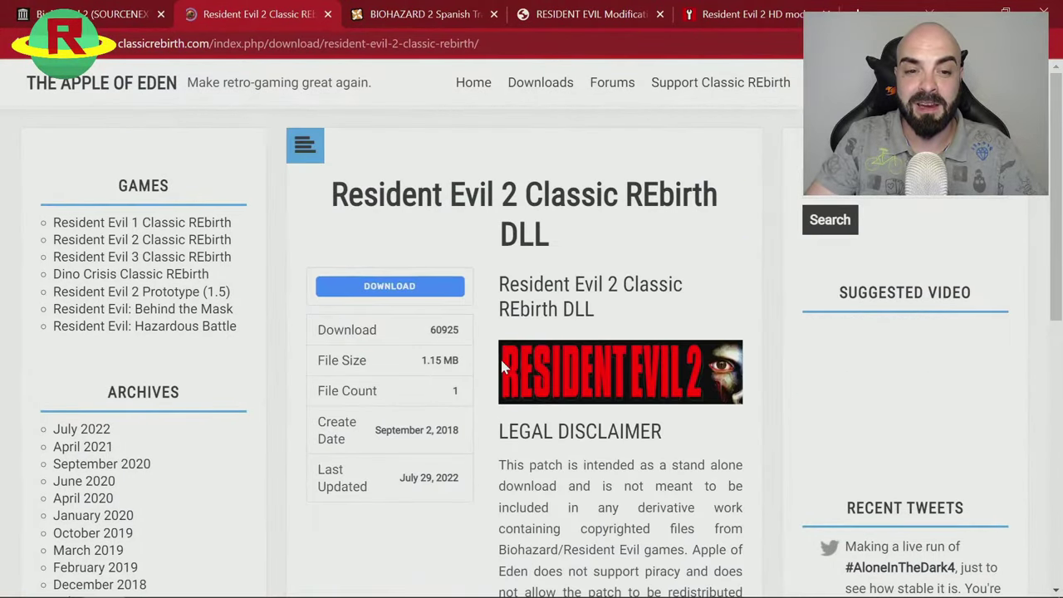
pyautogui.click(402, 292)
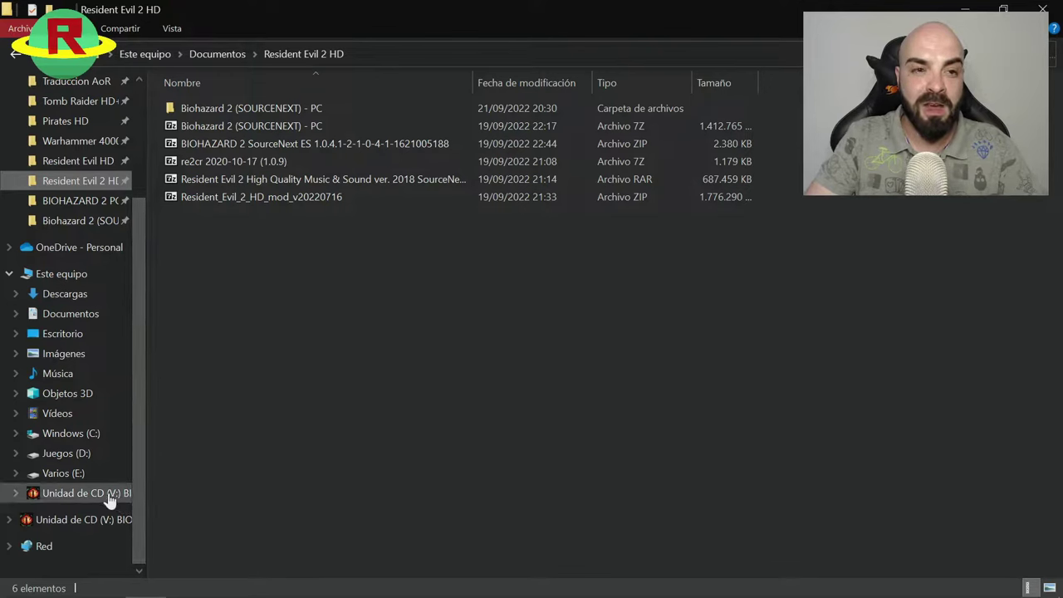
# - Copy the six folders from Common to Zmovie in the BIOHAZARD 2 disc's data folder, leaving out bio2
pyautogui.click(83, 493)
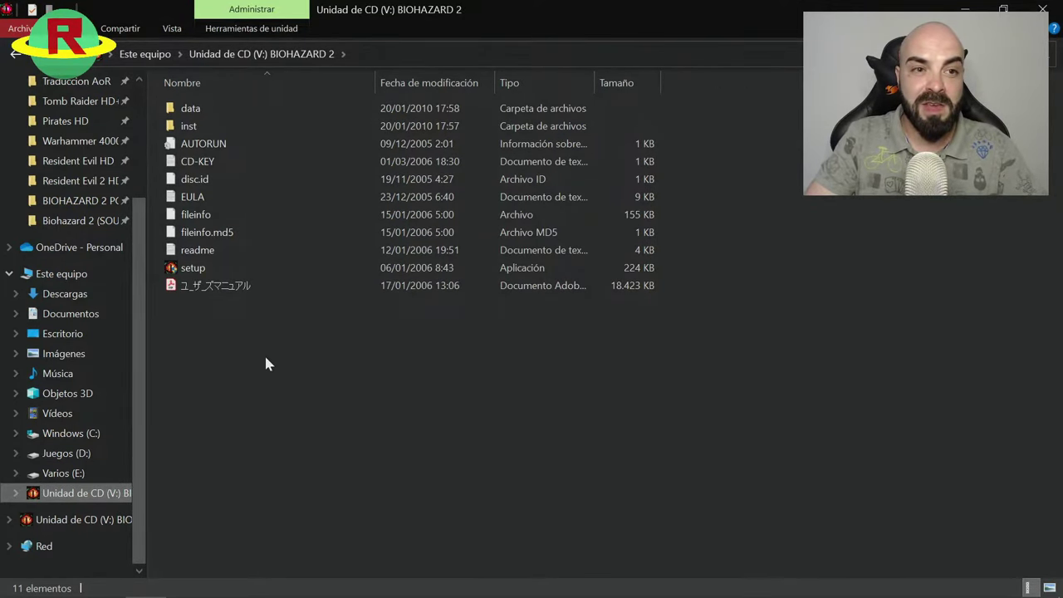
pyautogui.doubleClick(202, 107)
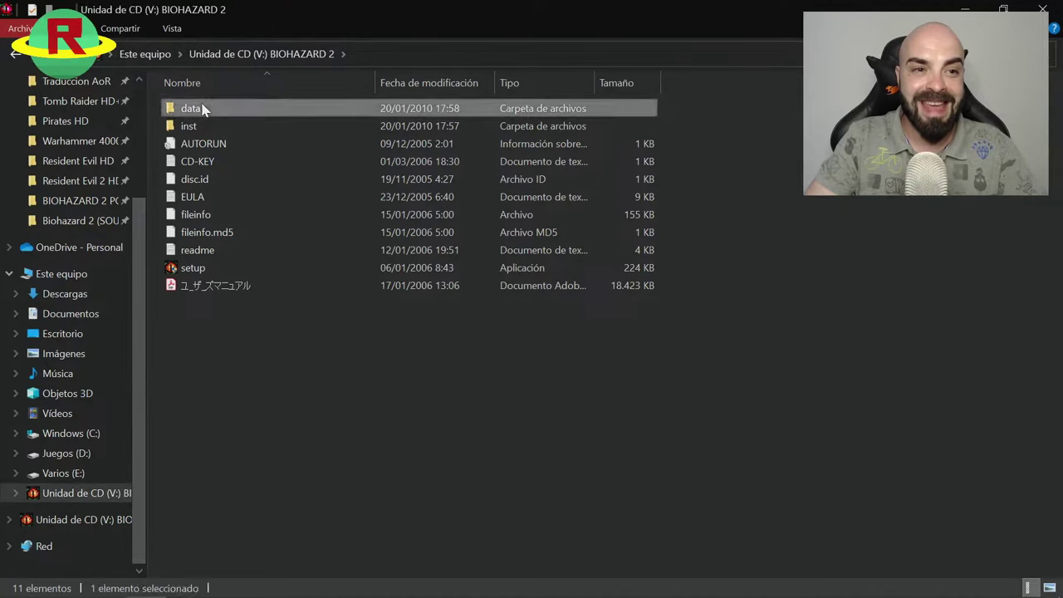
pyautogui.click(225, 197)
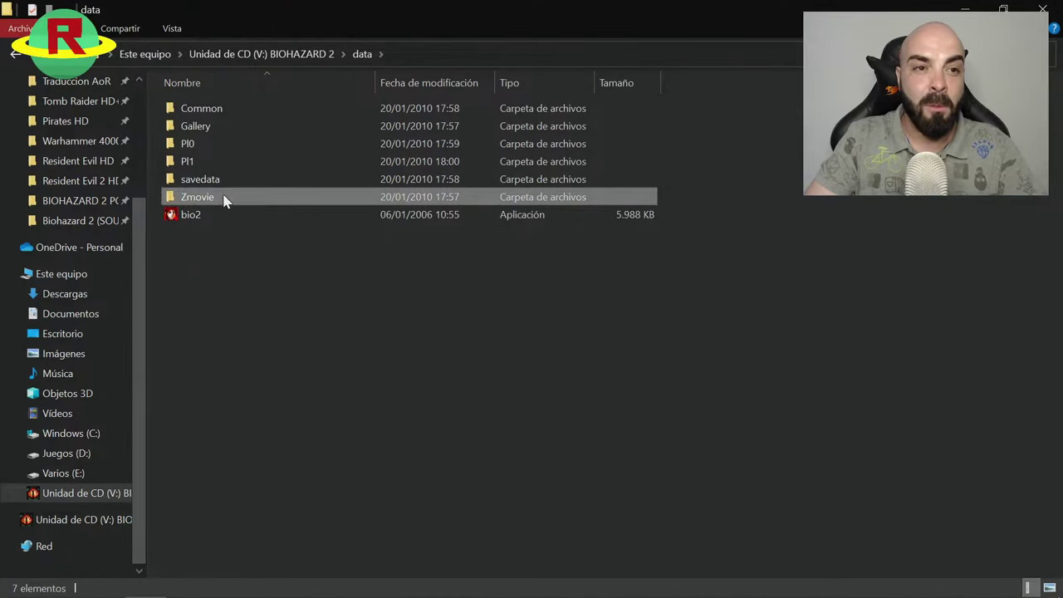
pyautogui.keyDown('shift'); pyautogui.click(207, 109); pyautogui.keyUp('shift')
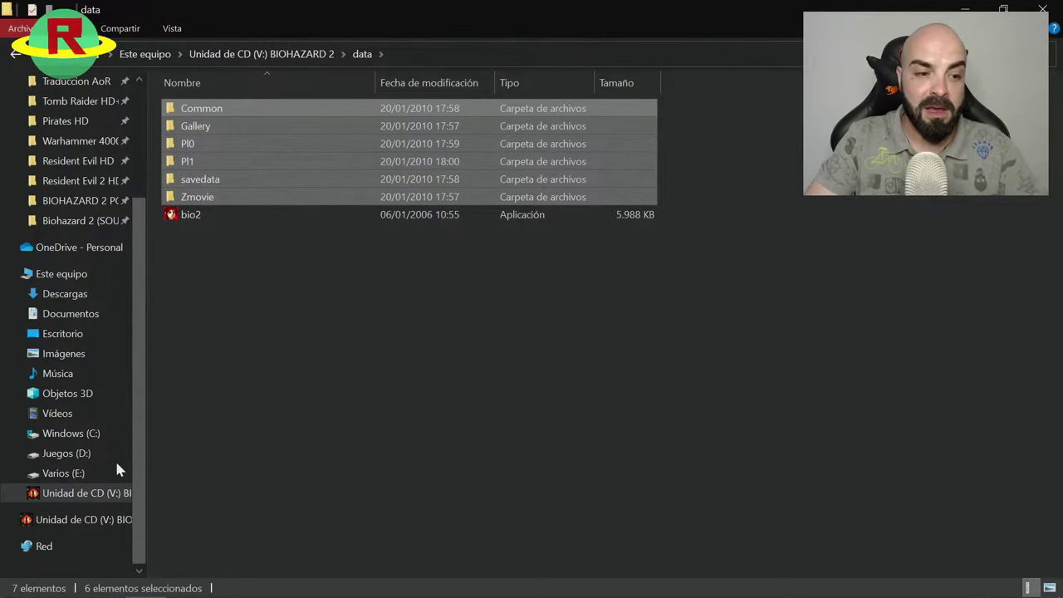
# - Create a folder named Resident Evil 2 in D:\Juegos and paste the copied game folders into it
pyautogui.click(67, 454)
pyautogui.doubleClick(204, 142)
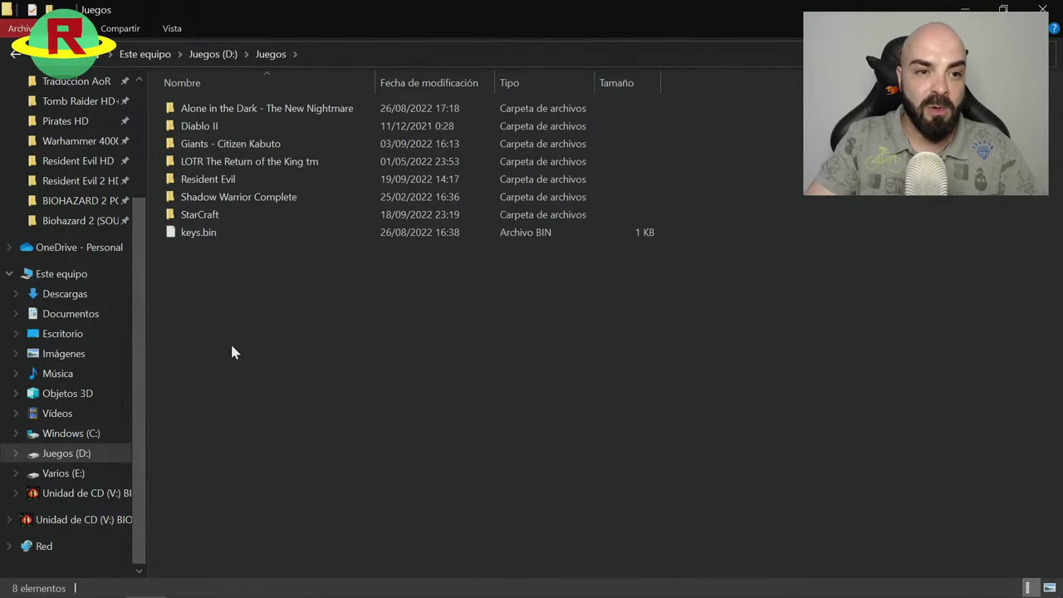
pyautogui.hotkey('ctrl', 'shift', 'n')
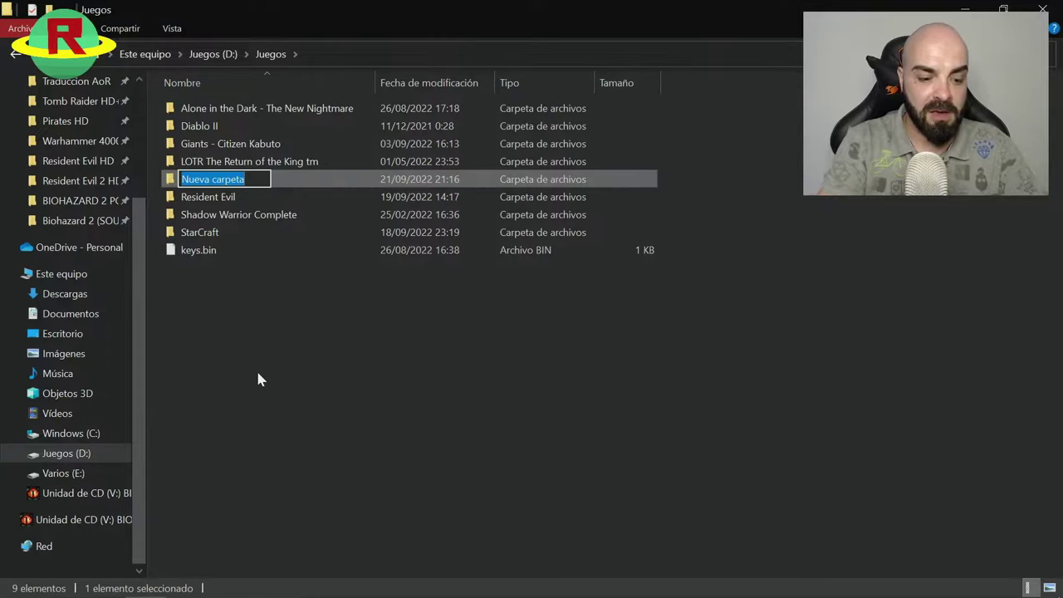
pyautogui.write('Resident')
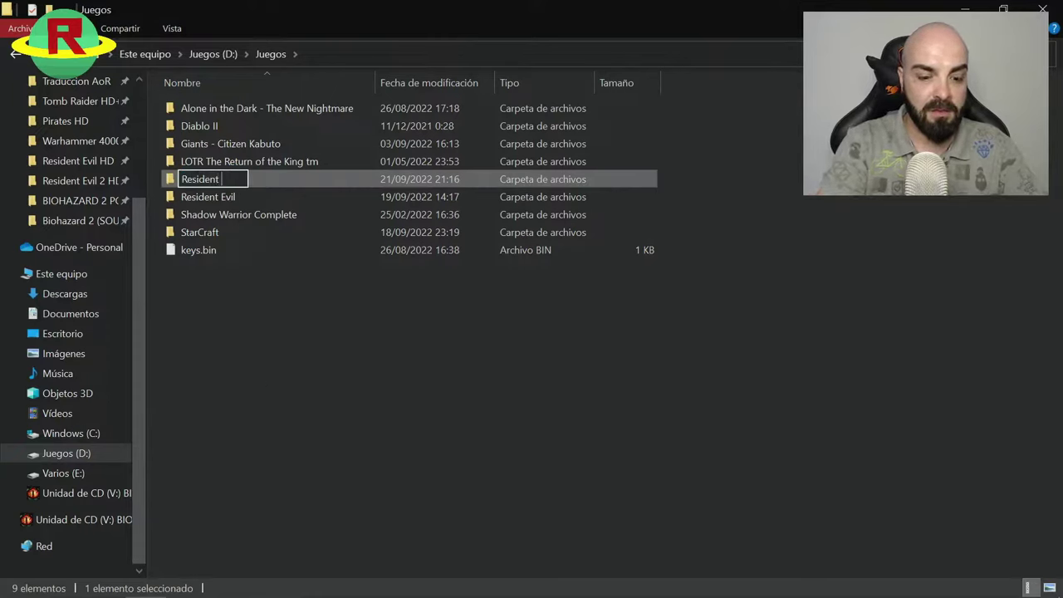
pyautogui.write(' Evil 2')
pyautogui.press('Return')
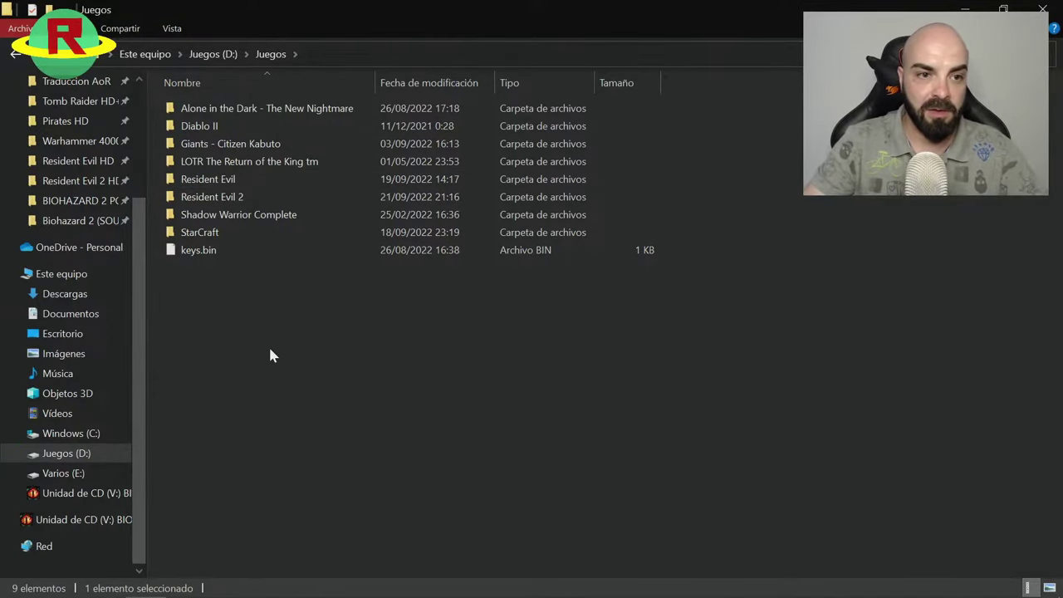
pyautogui.doubleClick(213, 198)
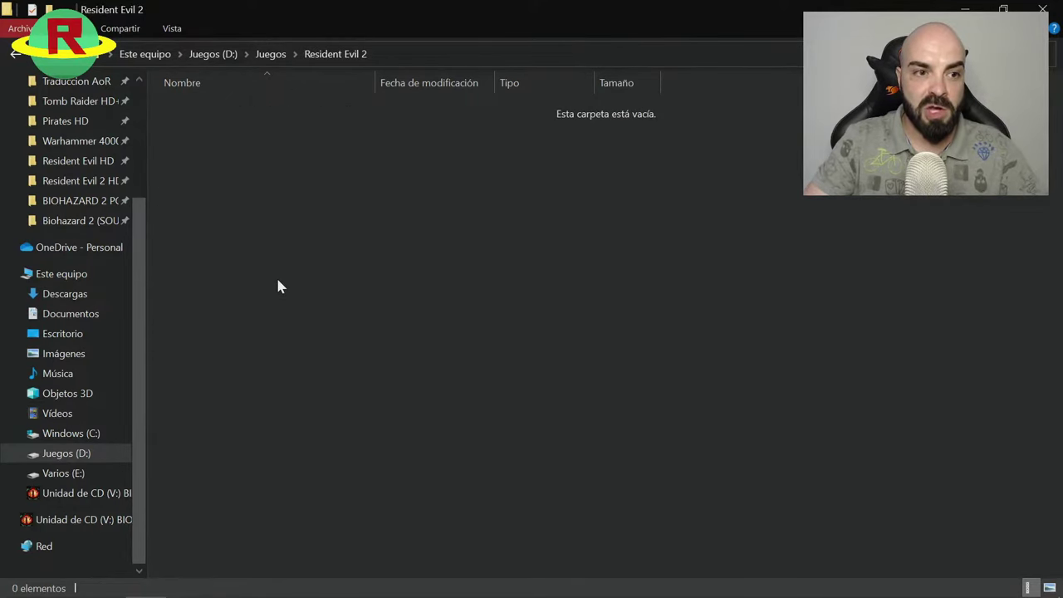
pyautogui.hotkey('ctrl', 'v')
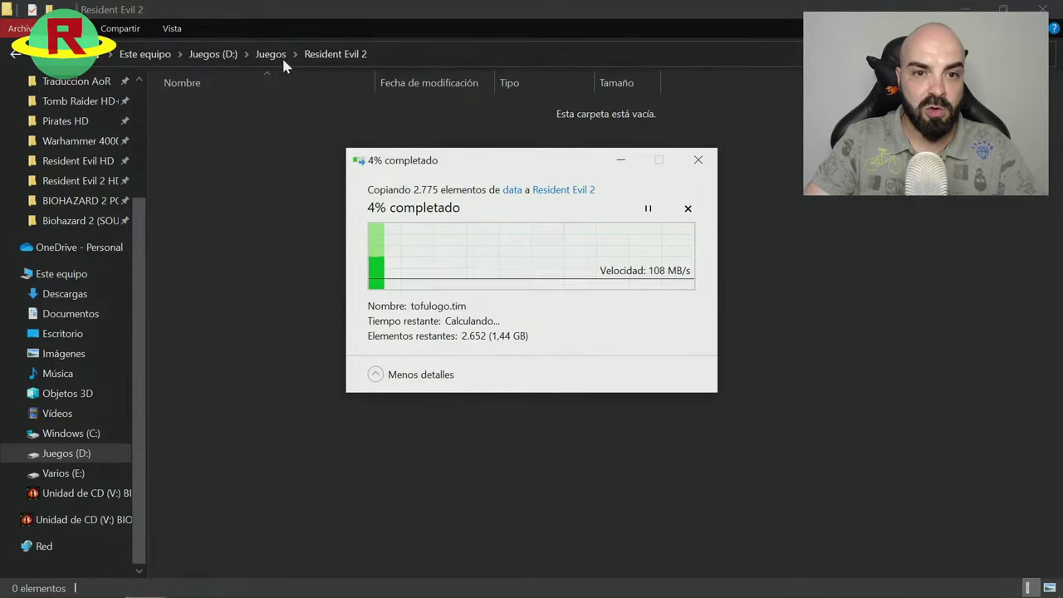
# - Pin the new Resident Evil 2 game folder to Quick access and open it from there
pyautogui.click(270, 54)
pyautogui.rightClick(215, 198)
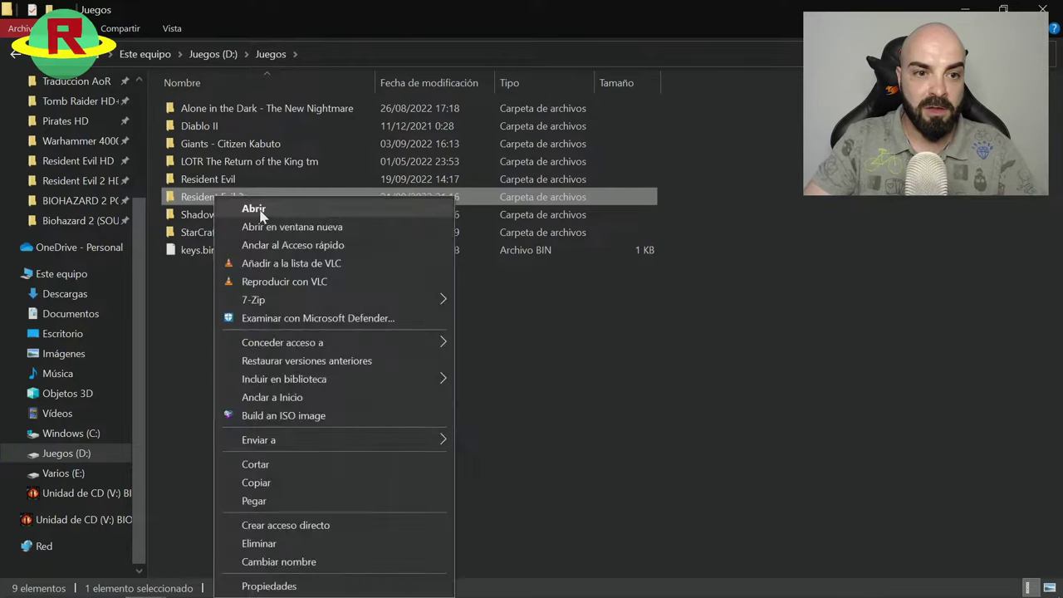
pyautogui.click(303, 247)
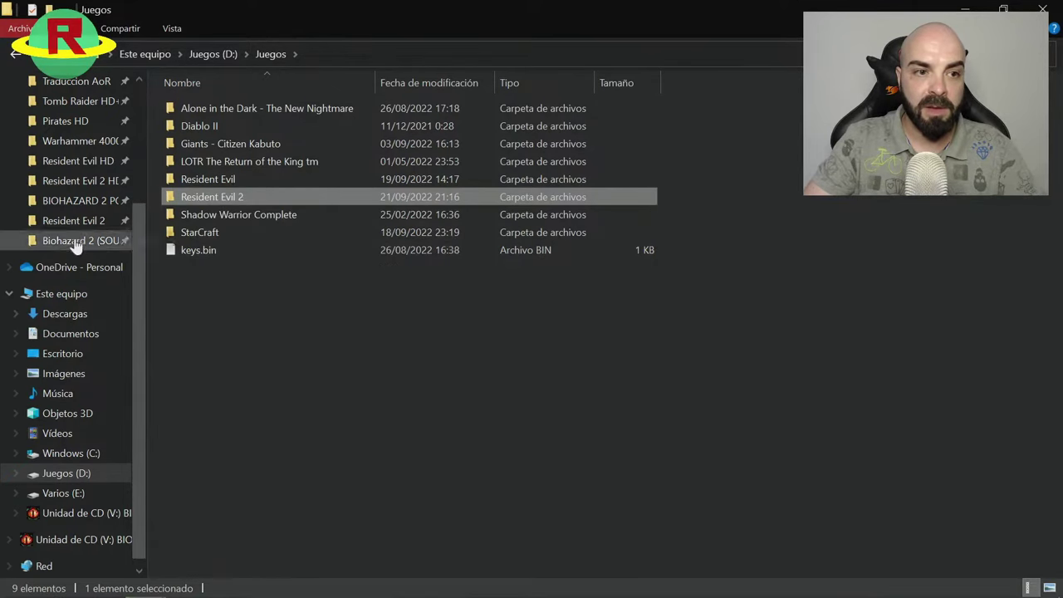
pyautogui.click(75, 221)
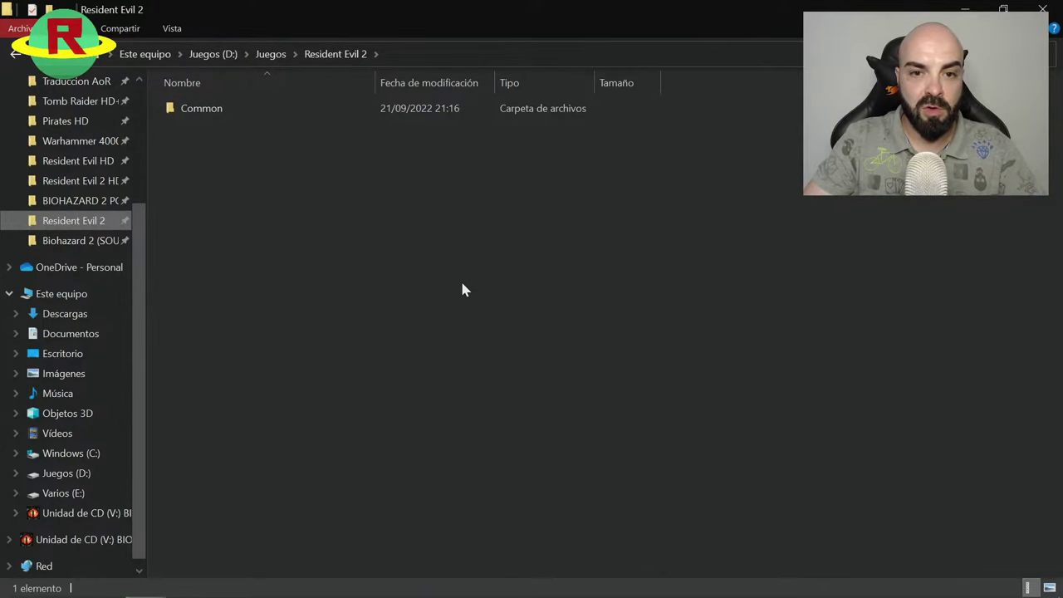
pyautogui.hotkey('ctrl', 'v')
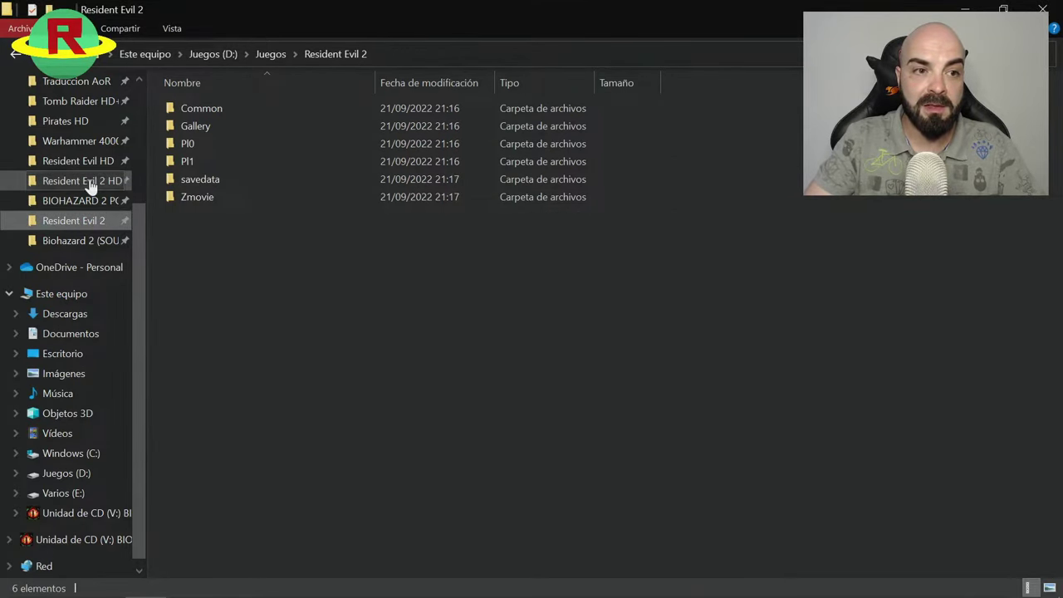
# - Extract ddraw.dll from the re2cr 2020-10-17 (1.0.9) archive in Resident Evil 2 HD to D:\Juegos\Resident Evil 2\
pyautogui.click(92, 184)
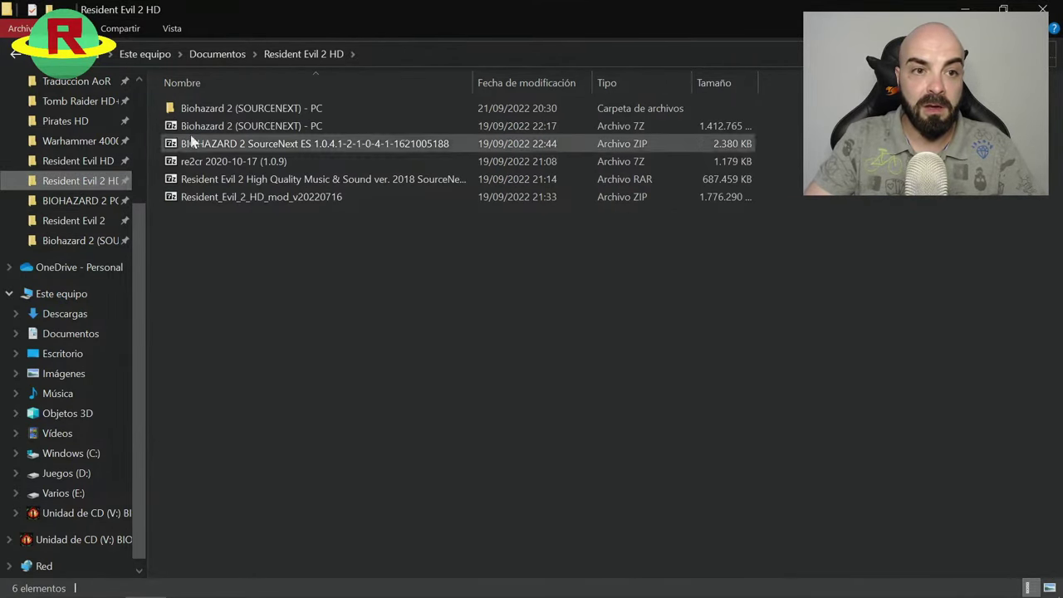
pyautogui.doubleClick(268, 162)
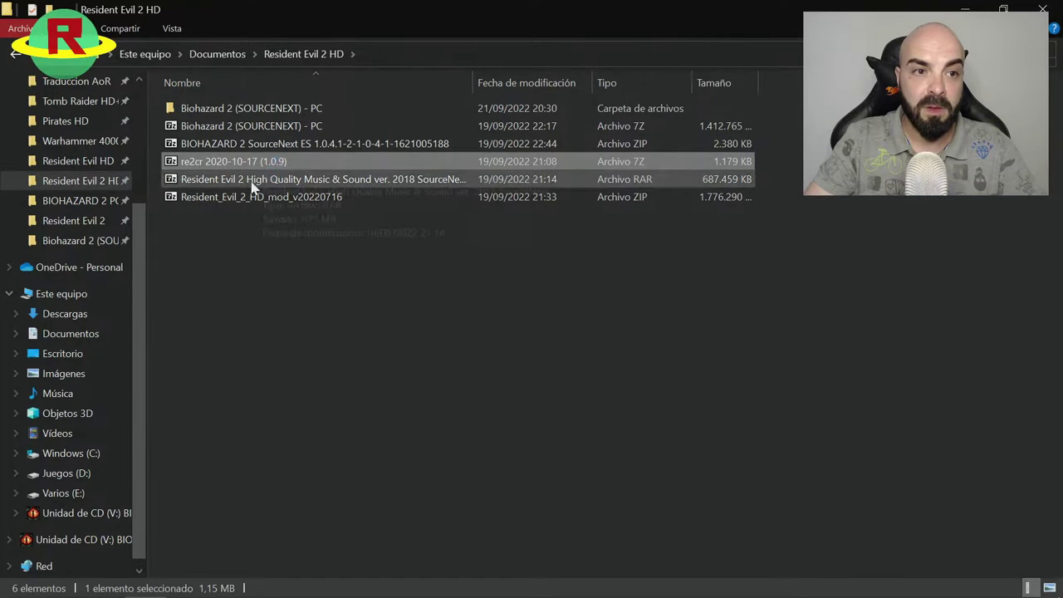
pyautogui.click(241, 164)
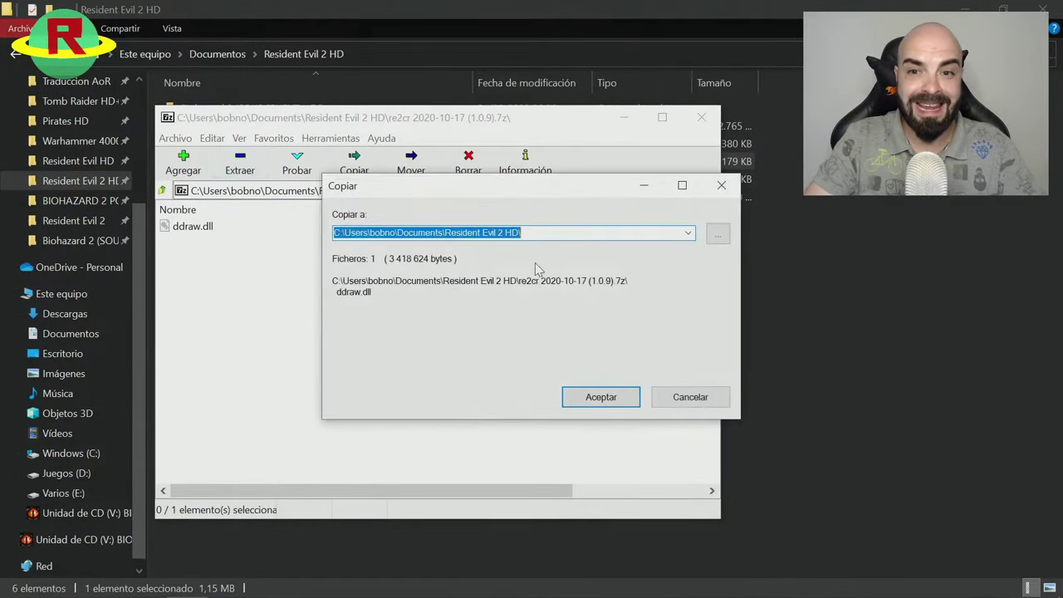
pyautogui.click(688, 234)
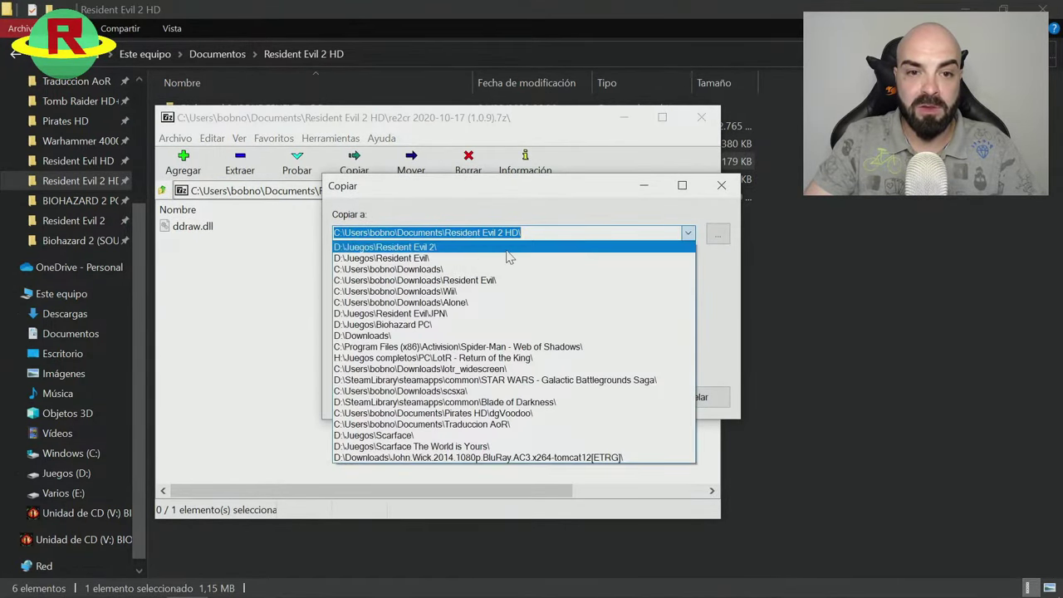
pyautogui.click(455, 248)
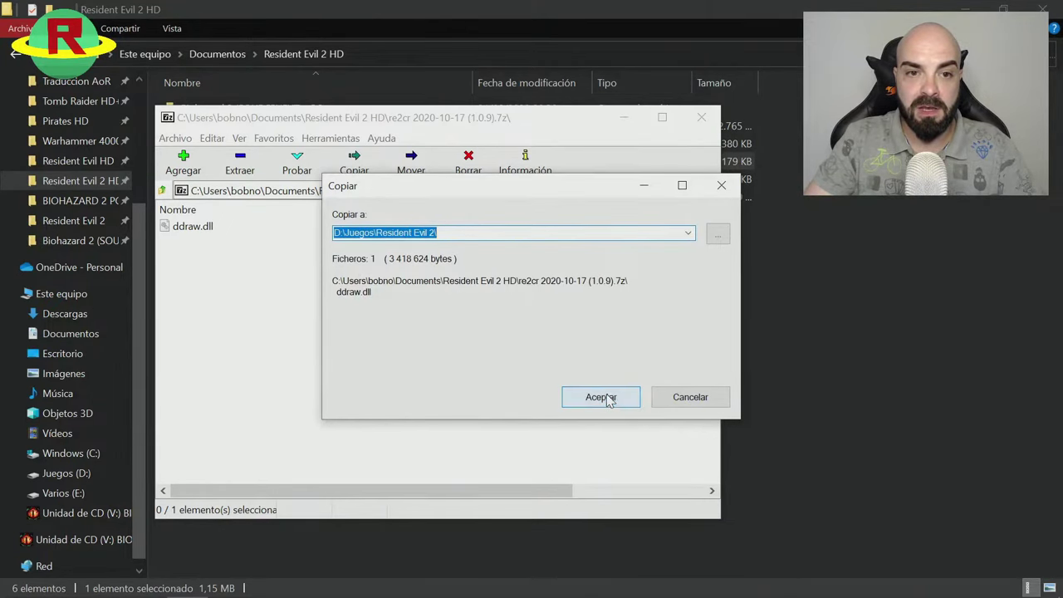
pyautogui.click(601, 397)
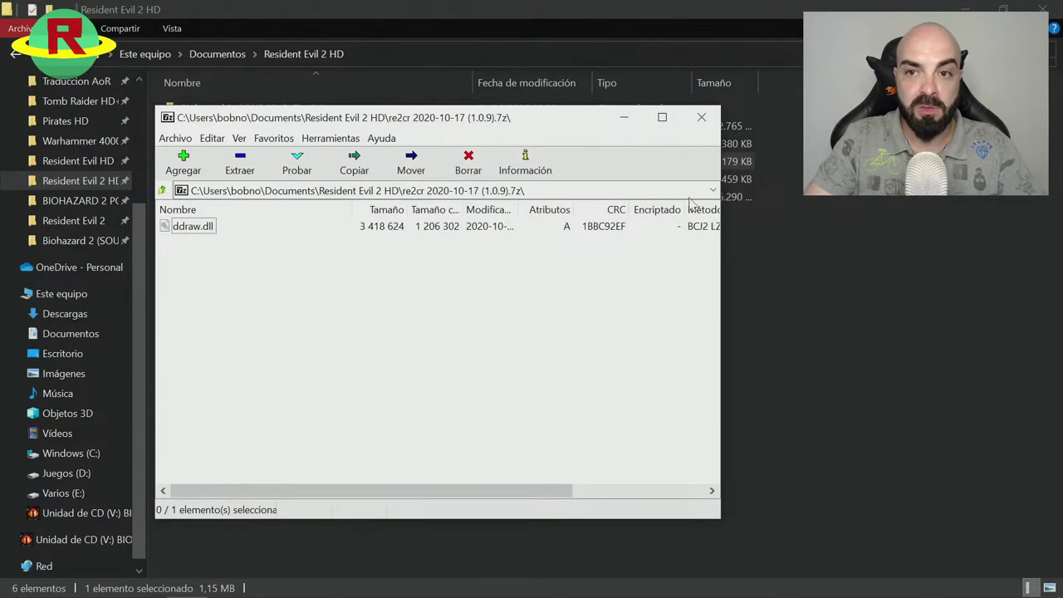
pyautogui.click(701, 117)
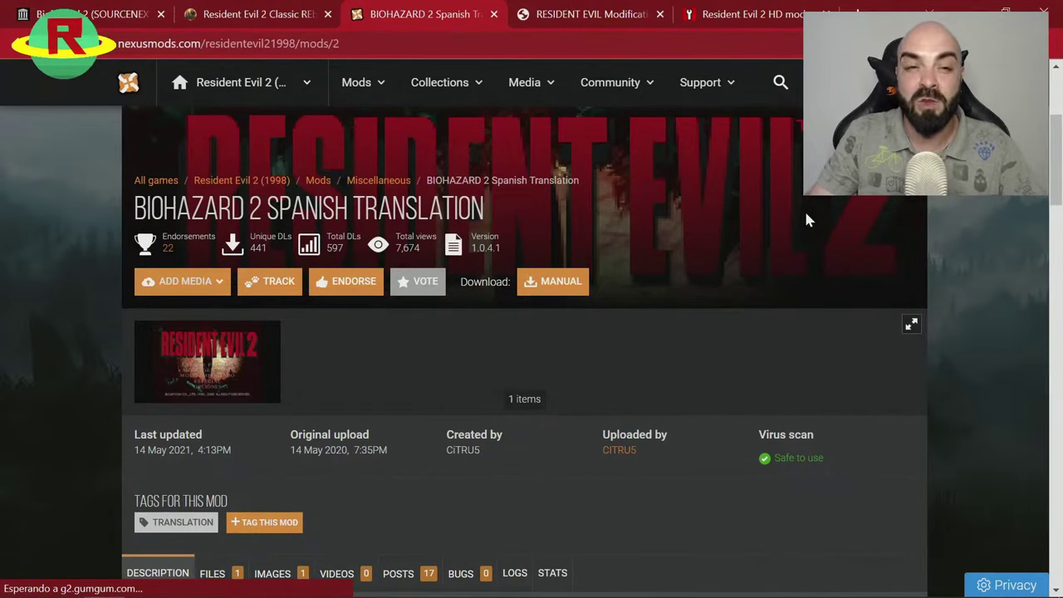
# - Read the requirements and installation instructions on the BIOHAZARD 2 Spanish Translation mod page
pyautogui.scroll(-2, 550, 260)
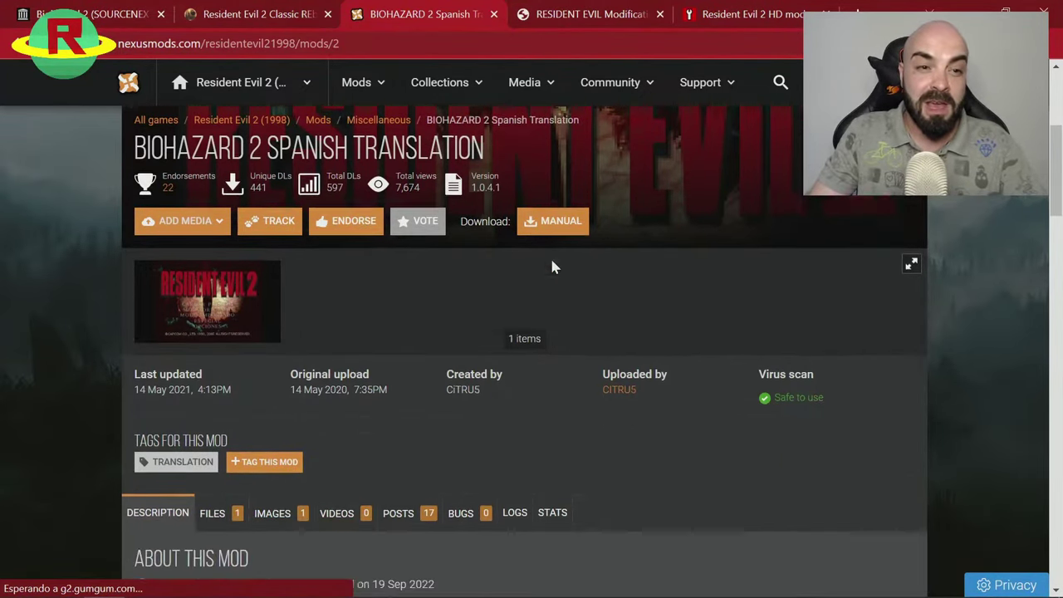
pyautogui.scroll(2, 540, 270)
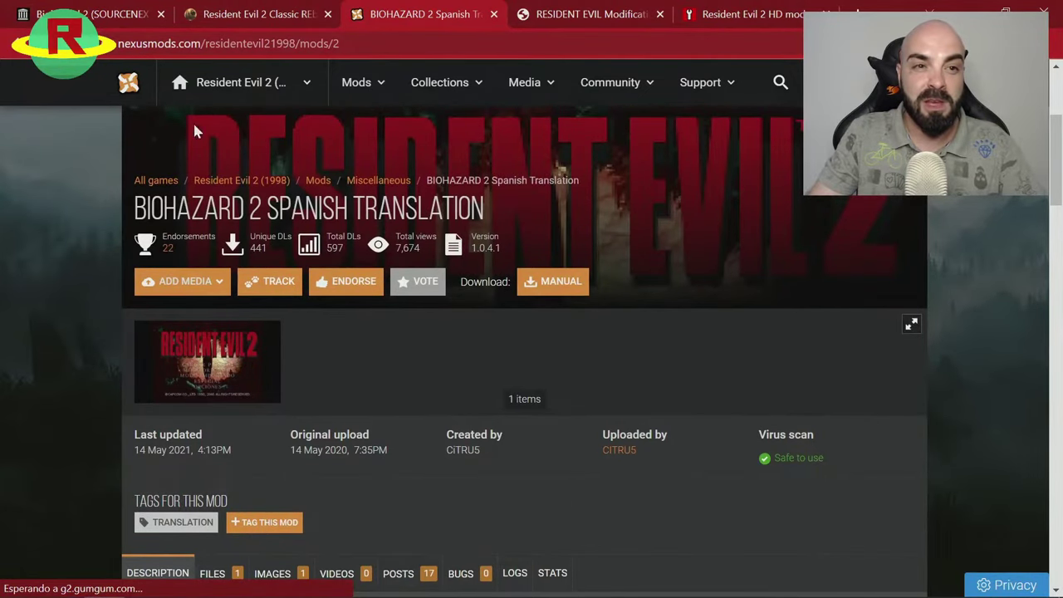
pyautogui.scroll(-1, 342, 229)
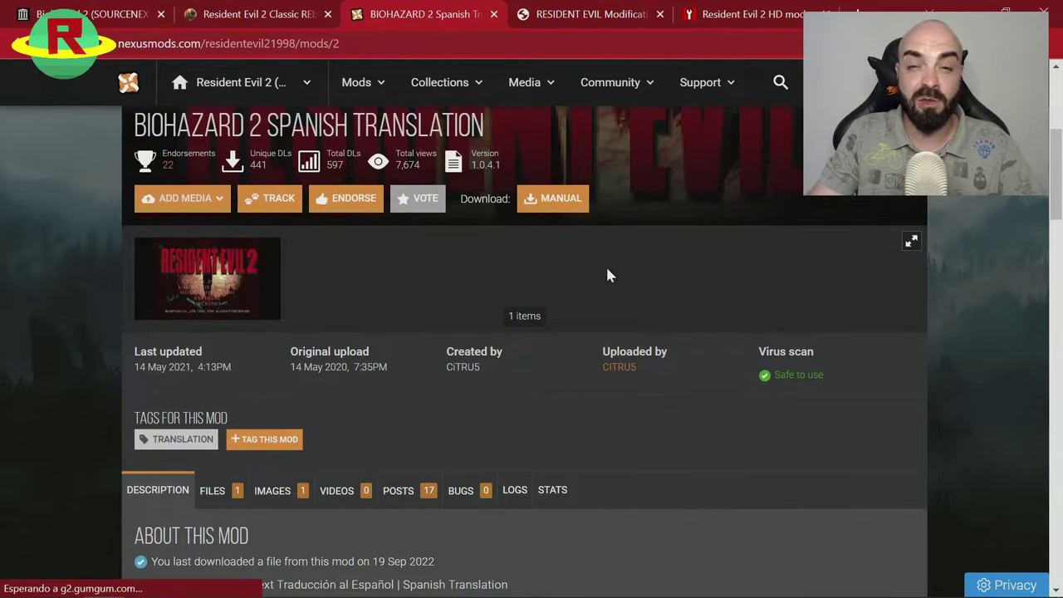
pyautogui.scroll(-2, 604, 279)
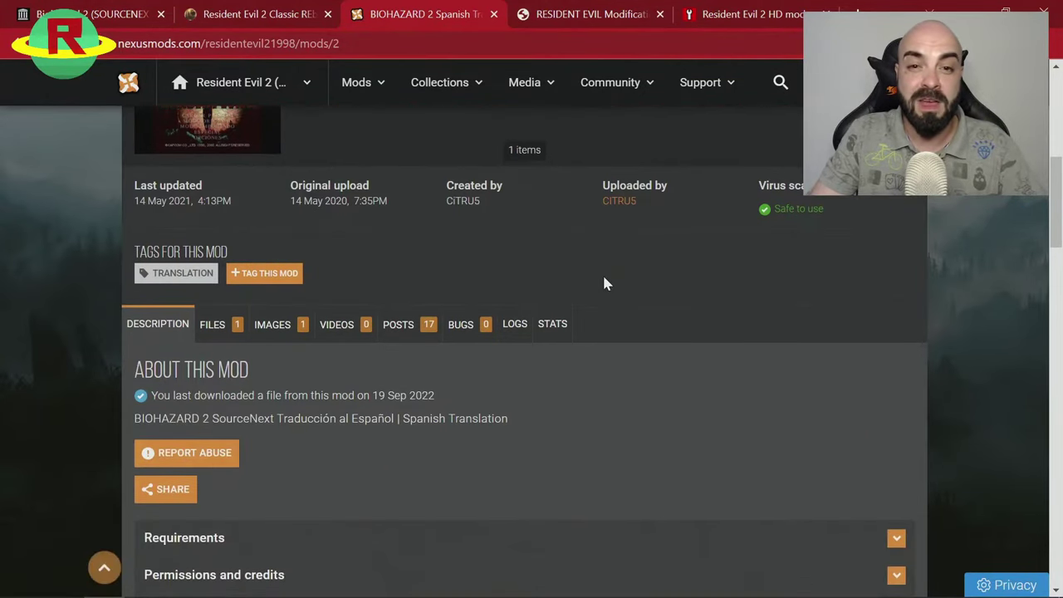
pyautogui.scroll(-5, 645, 272)
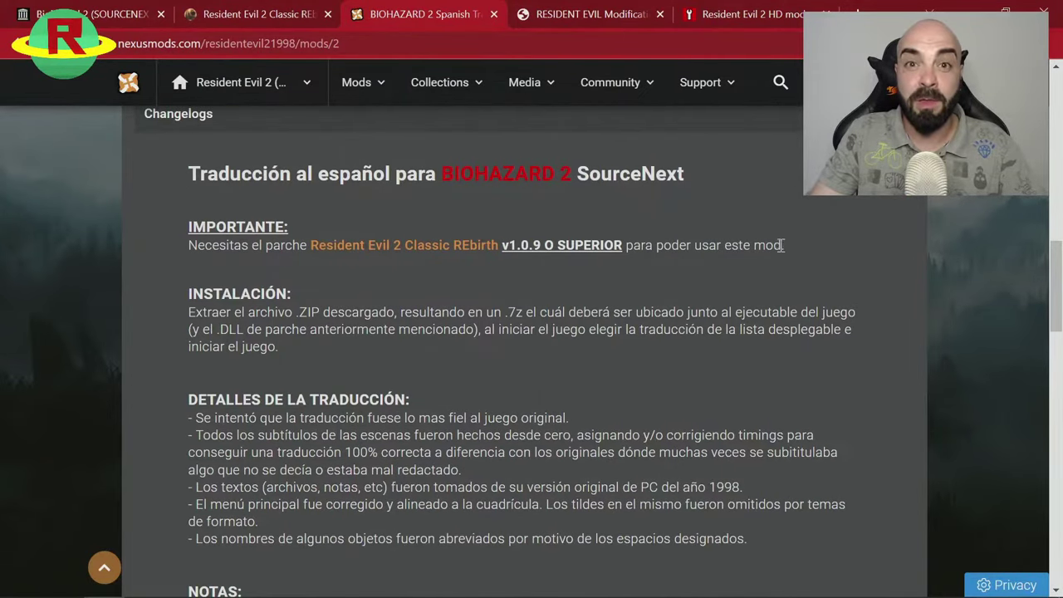
pyautogui.scroll(-1, 760, 273)
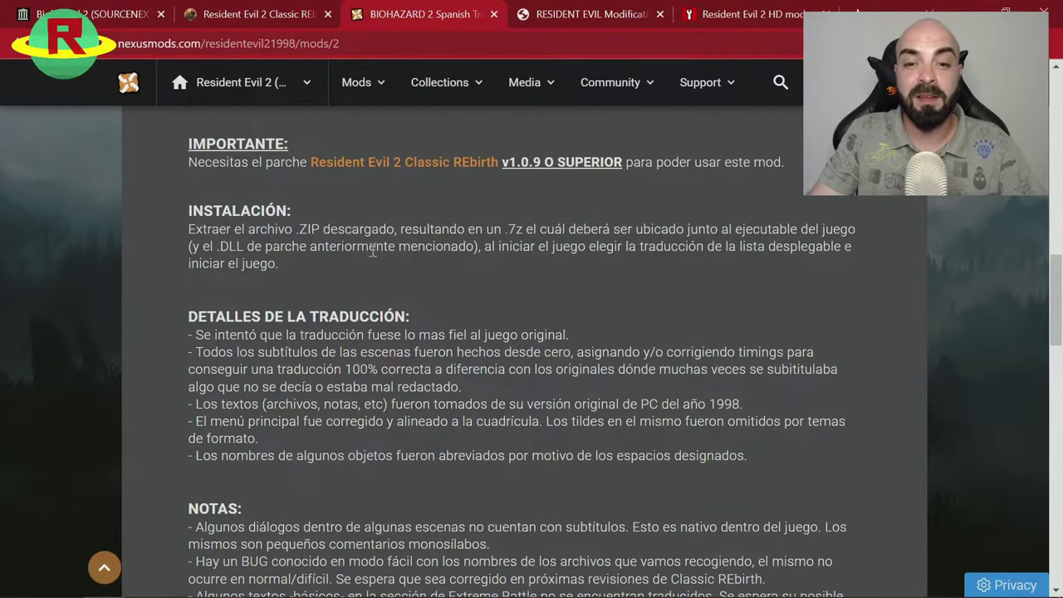
# - Read the translation details, known issues and other notes on the BIOHAZARD 2 Spanish Translation mod page
pyautogui.scroll(-2, 464, 278)
pyautogui.scroll(-2, 410, 286)
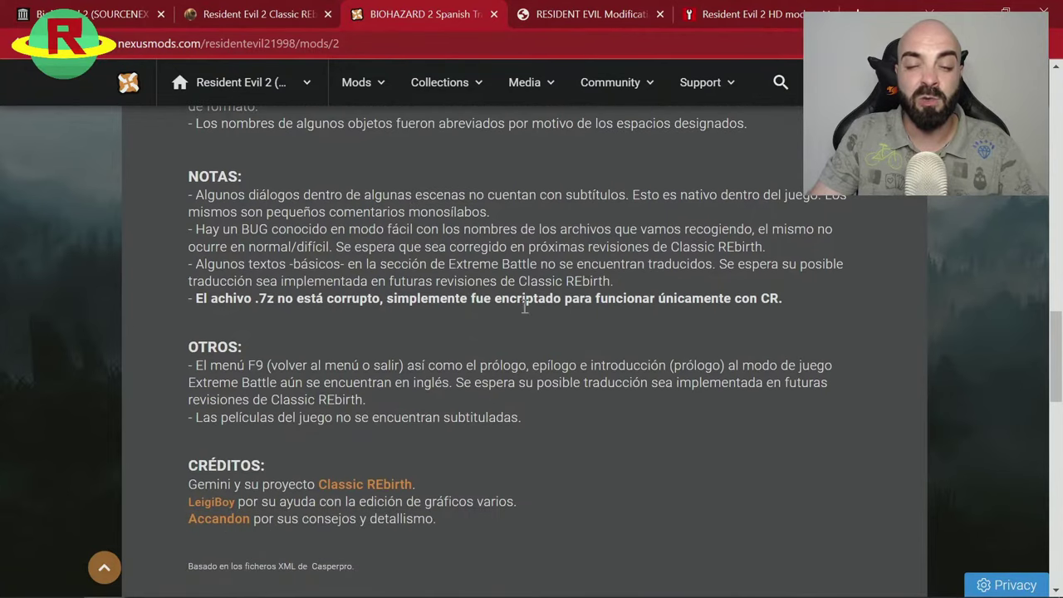
pyautogui.scroll(1, 450, 389)
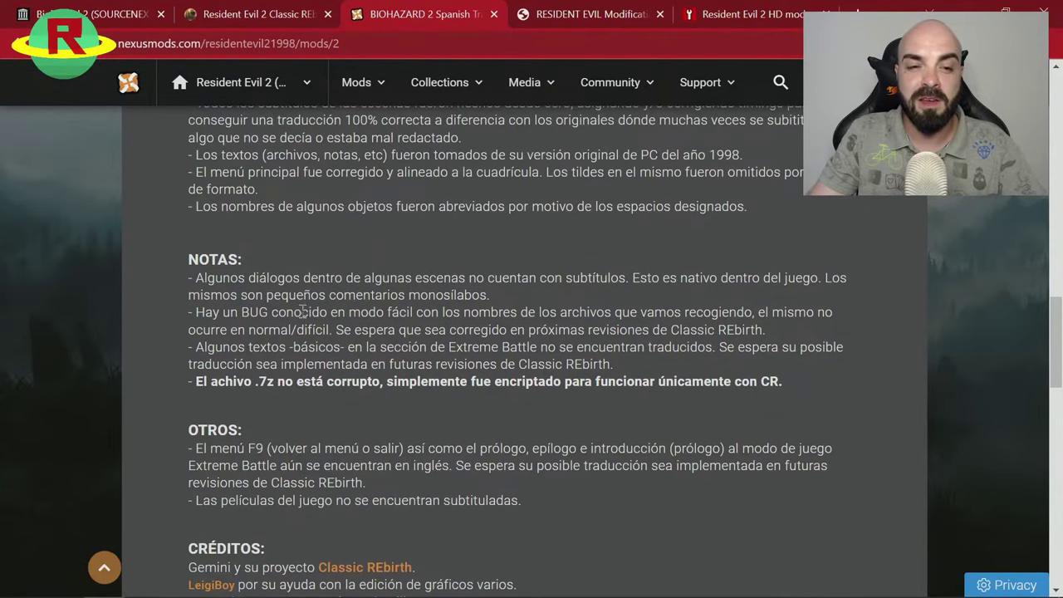
pyautogui.scroll(-2, 515, 369)
pyautogui.scroll(8, 581, 374)
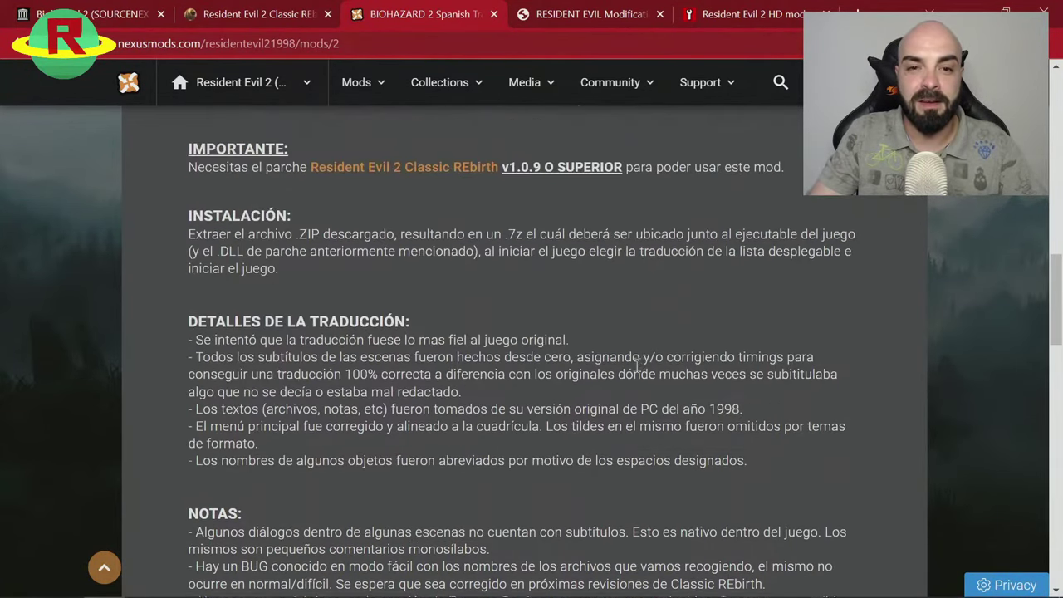
# - Download the main file BIOHAZARD 2 SourceNext ES 1.0.4.1 manually from the mod's files, using the free download option
pyautogui.scroll(3, 637, 381)
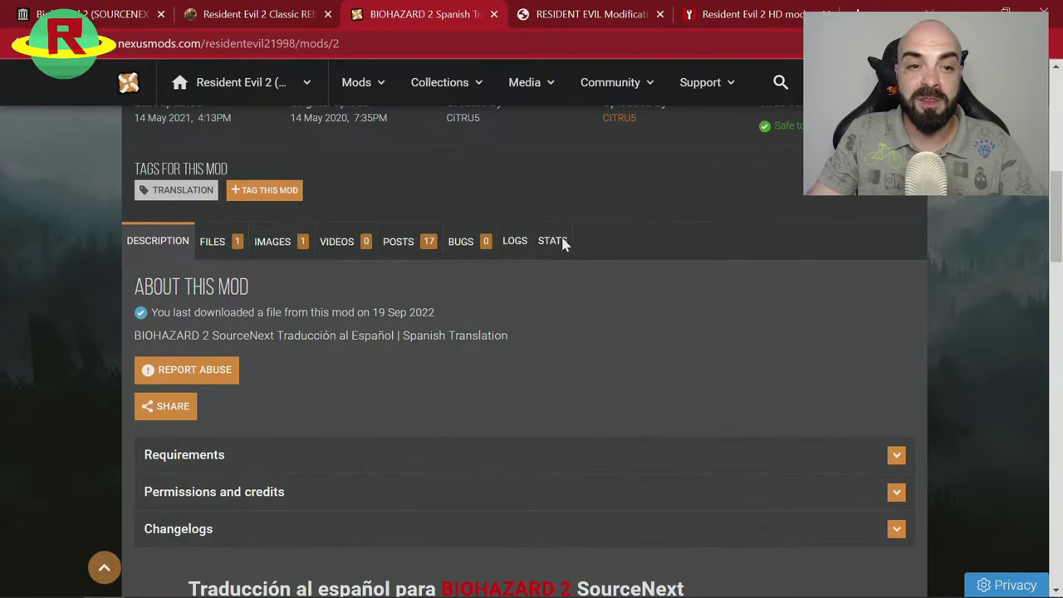
pyautogui.click(213, 242)
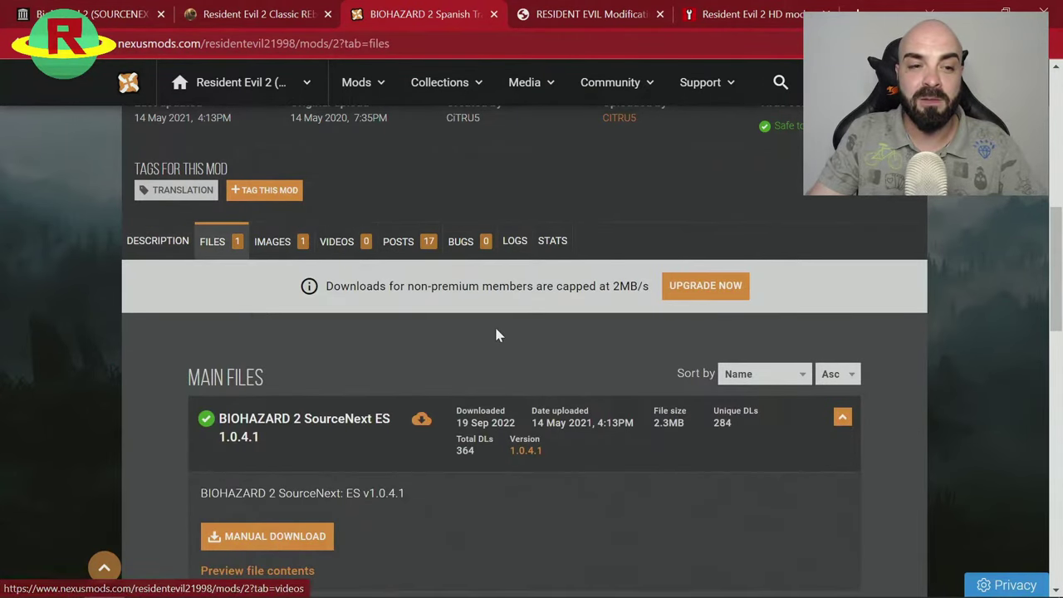
pyautogui.scroll(-1, 496, 335)
pyautogui.click(309, 453)
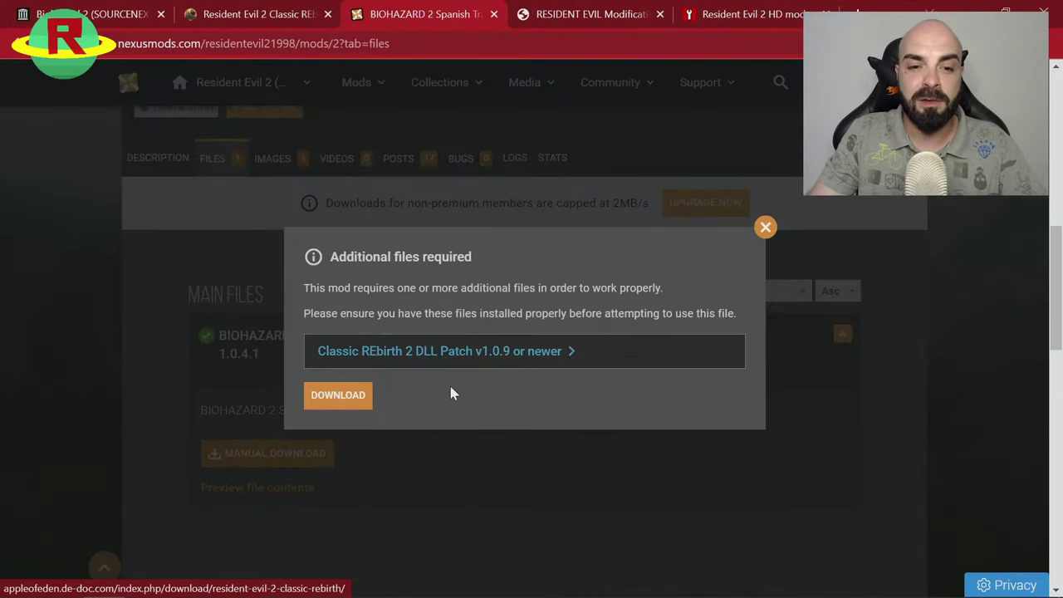
pyautogui.click(332, 396)
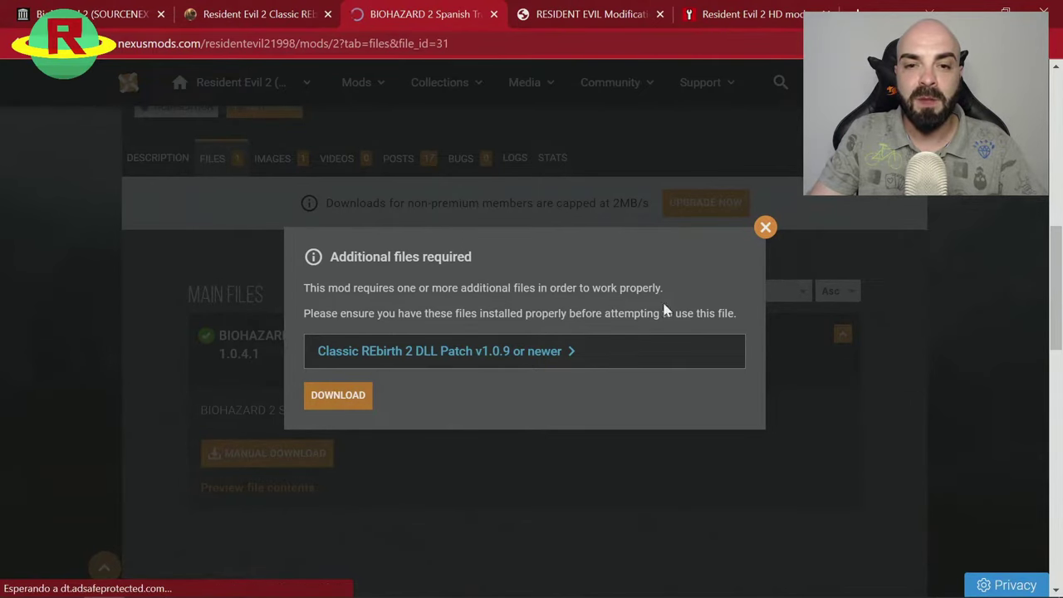
pyautogui.scroll(-2, 559, 430)
pyautogui.scroll(-5, 559, 429)
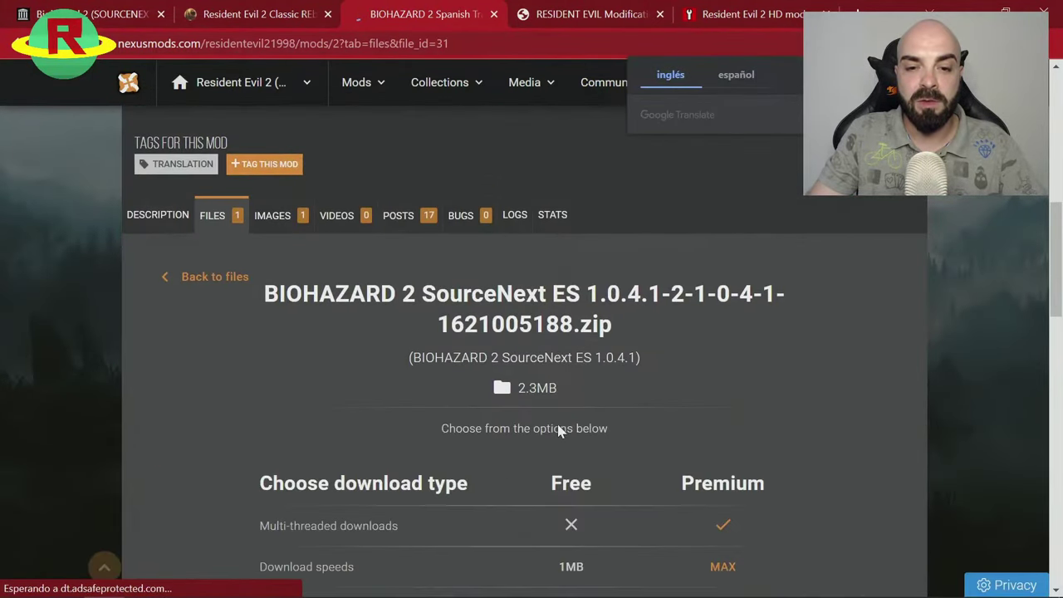
pyautogui.click(572, 376)
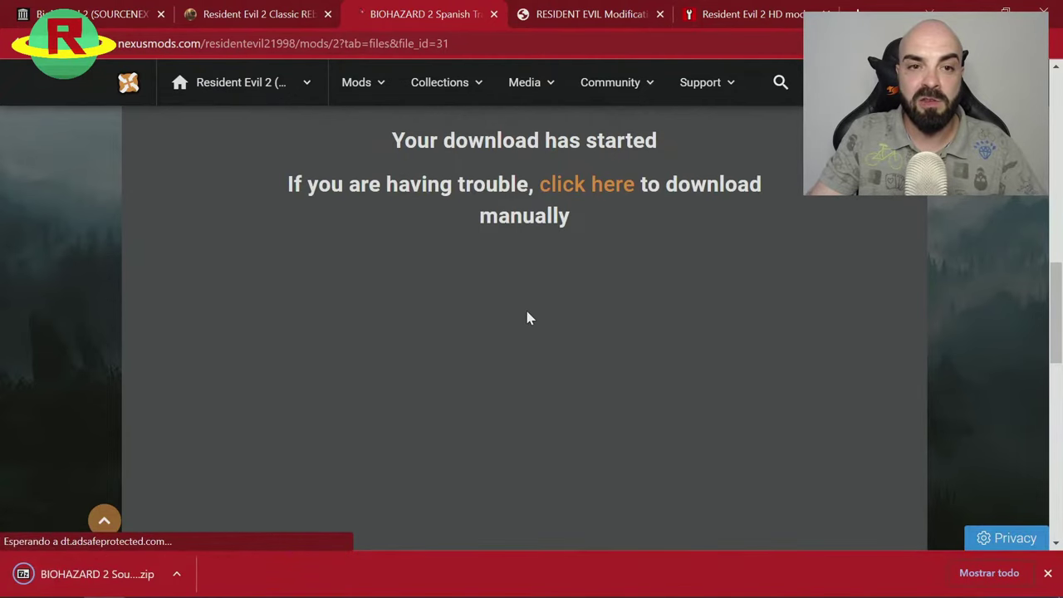
# - Extract Mod_BH2_ES_1.0.4.1_crypto.7z from the BIOHAZARD 2 SourceNext ES zip in Resident Evil 2 HD to D:\Juegos\Resident Evil 2\ and check it in the game folder
pyautogui.hotkey('alt', 'Tab')
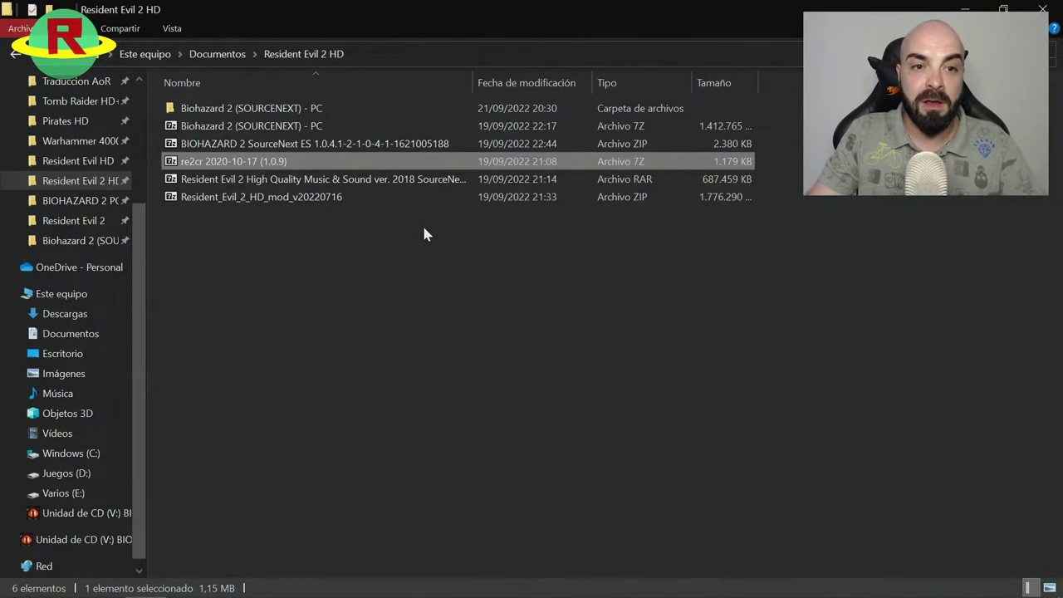
pyautogui.click(371, 146)
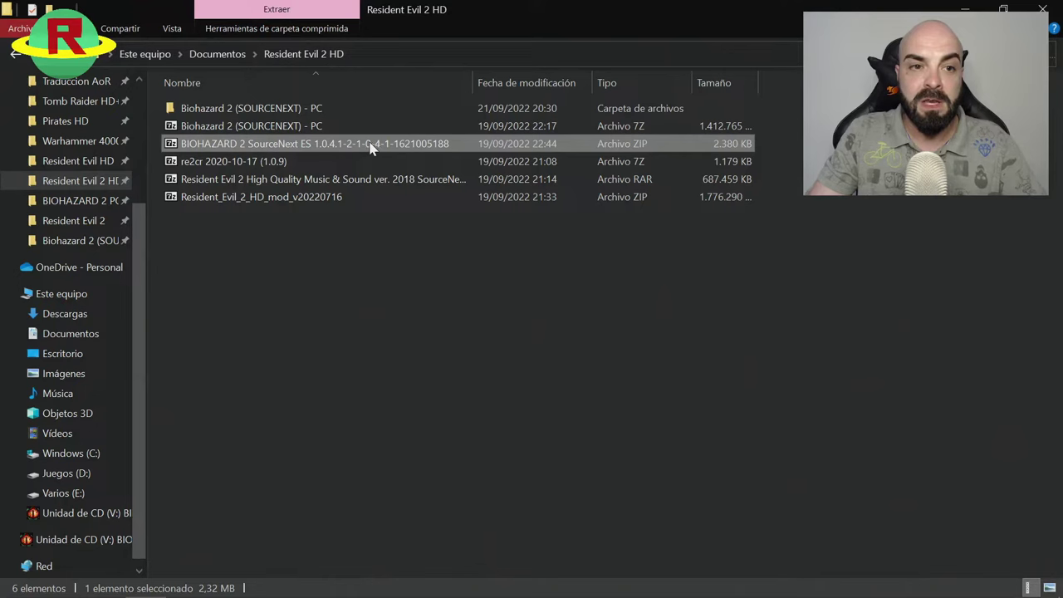
pyautogui.doubleClick(370, 146)
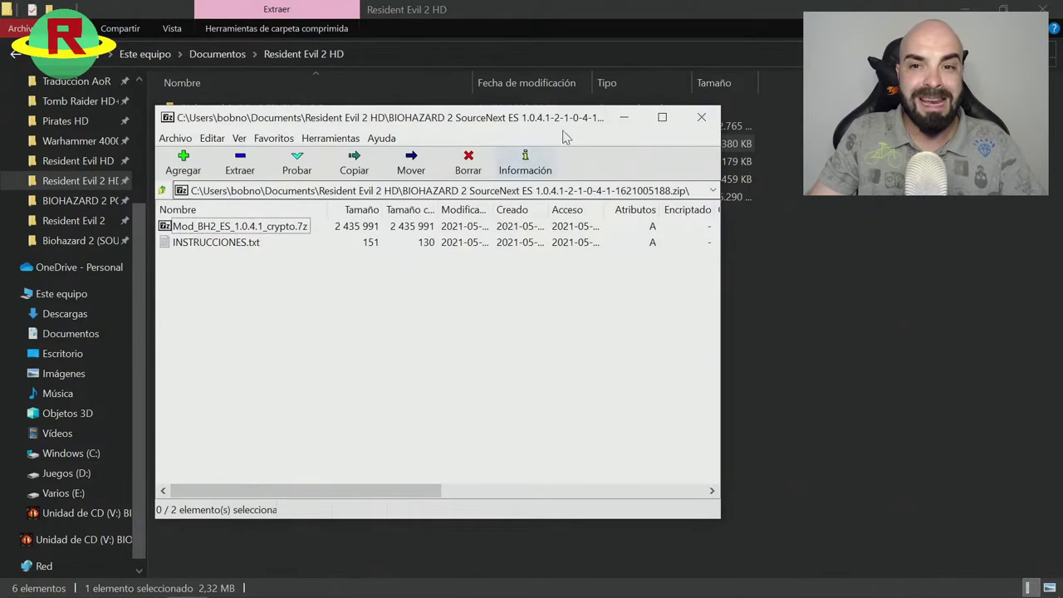
pyautogui.click(661, 117)
pyautogui.click(140, 119)
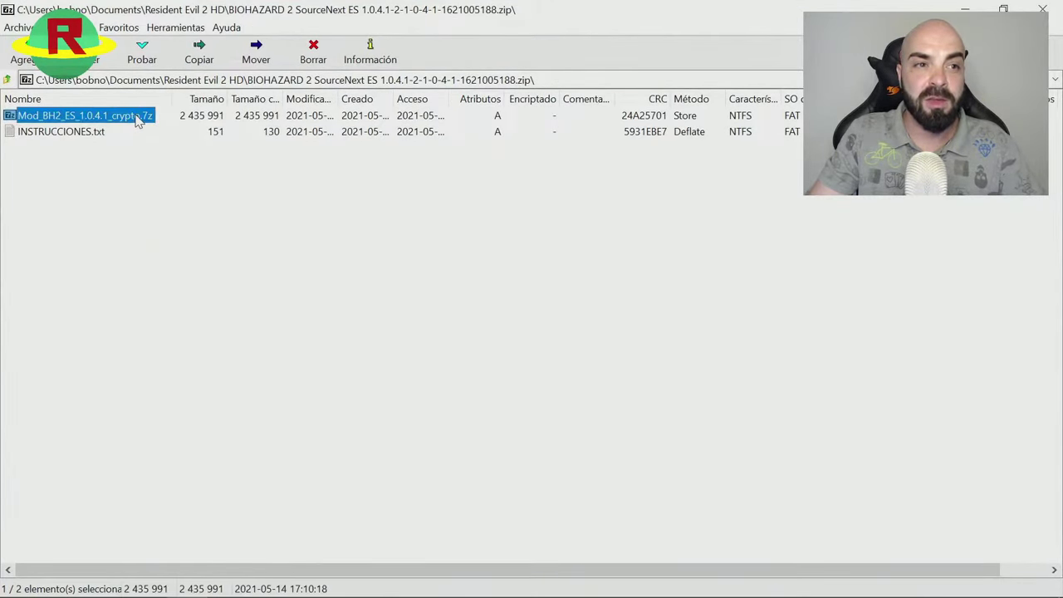
pyautogui.click(87, 57)
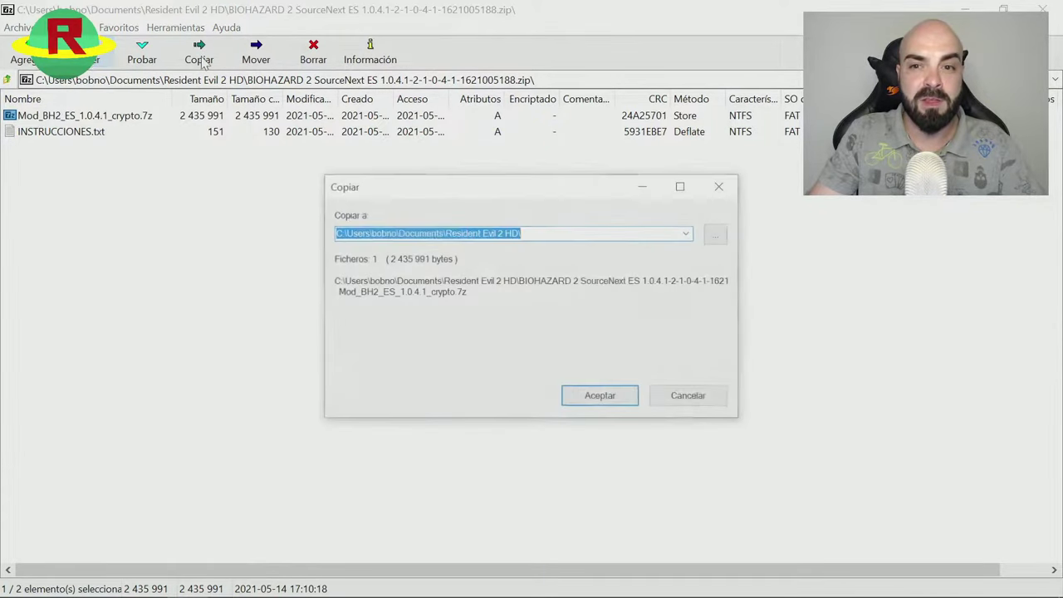
pyautogui.click(687, 233)
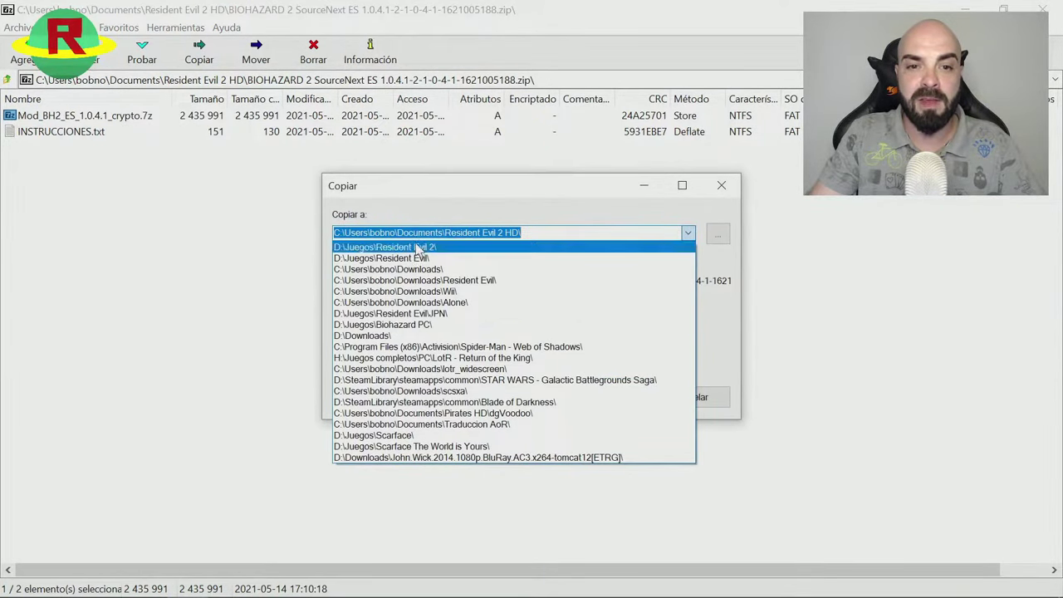
pyautogui.click(465, 247)
pyautogui.click(585, 397)
pyautogui.click(1051, 6)
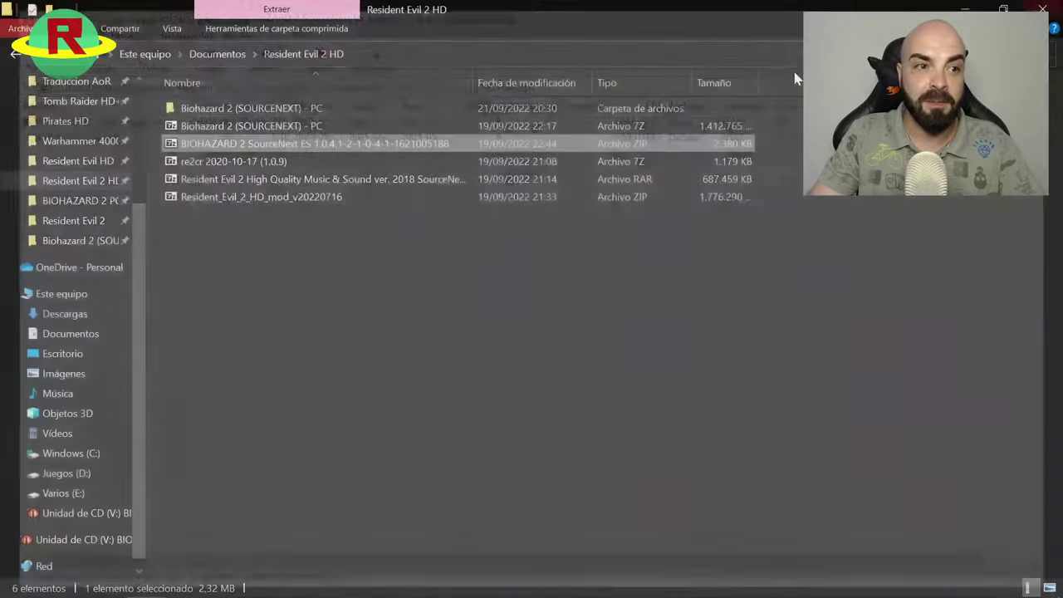
pyautogui.click(98, 222)
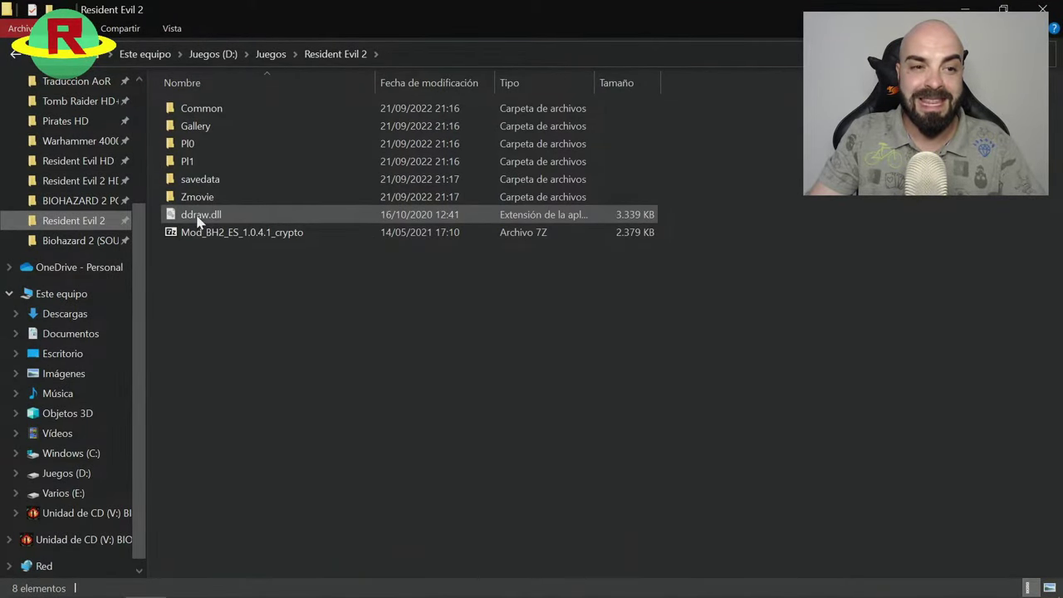
pyautogui.moveTo(202, 223)
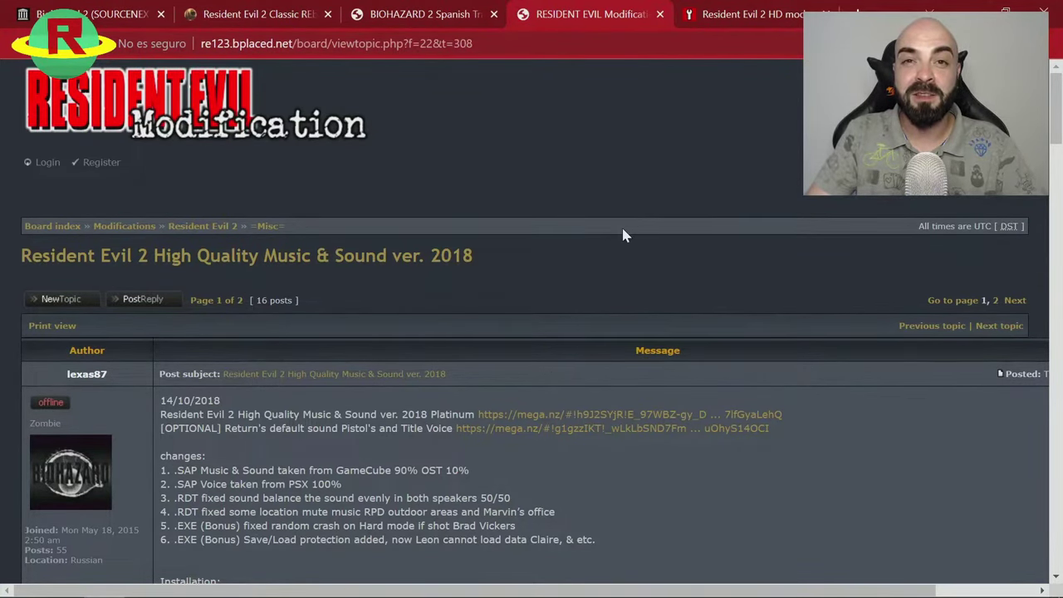
# - Read the Resident Evil 2 High Quality Music & Sound ver. 2018 forum post and open the Mega link of its Sourcenext version
pyautogui.scroll(-2, 624, 235)
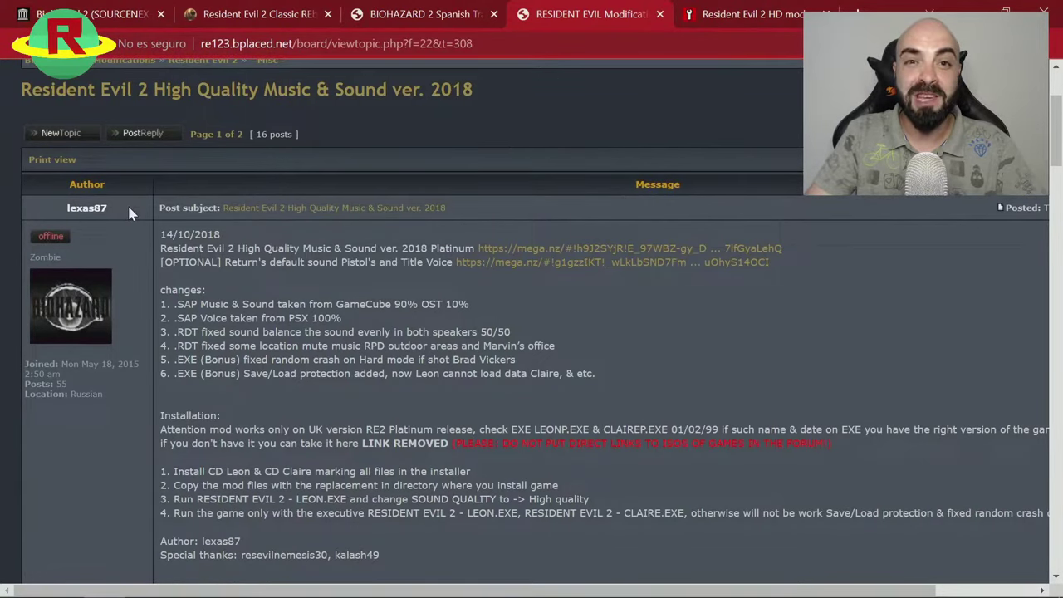
pyautogui.scroll(-2, 121, 211)
pyautogui.scroll(1, 149, 214)
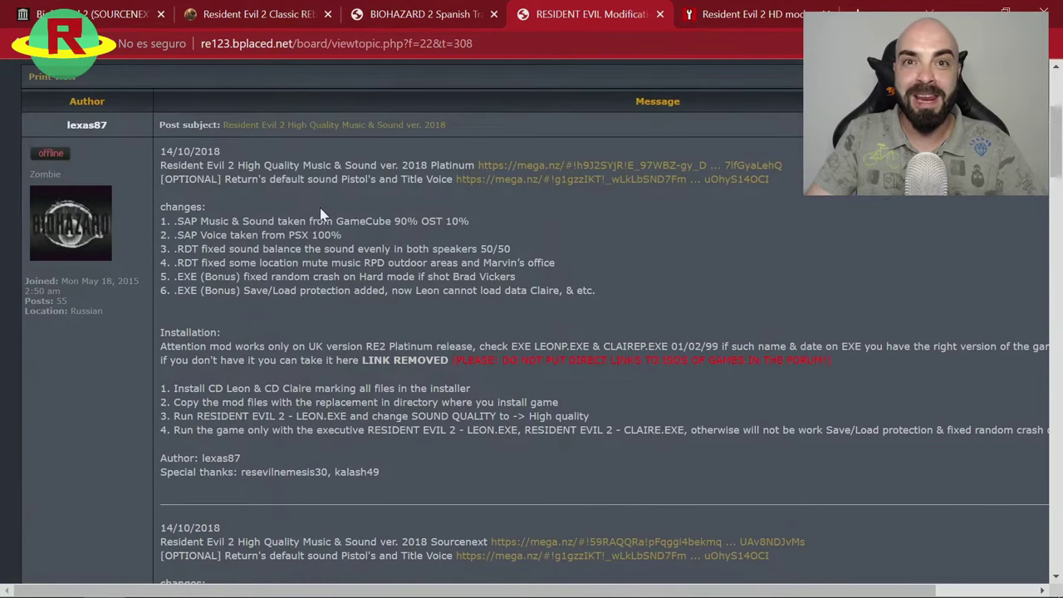
pyautogui.scroll(-1, 319, 212)
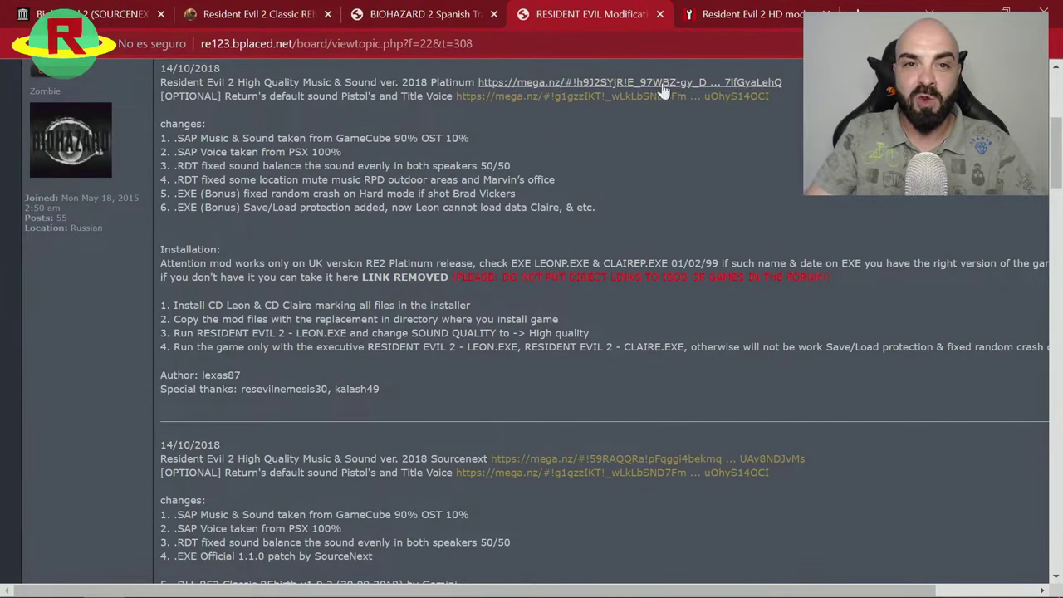
pyautogui.scroll(-1, 287, 314)
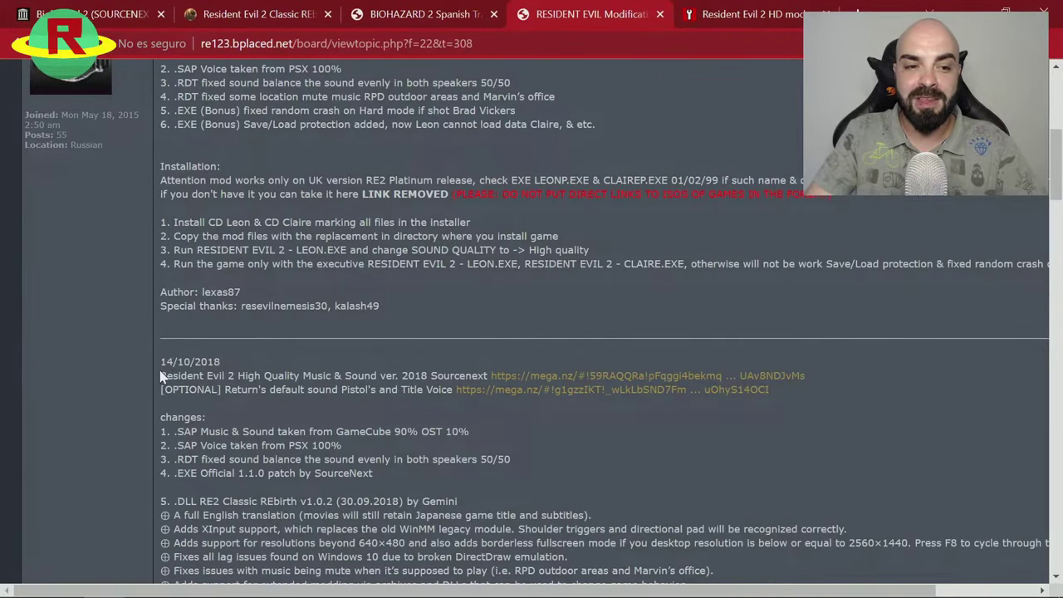
pyautogui.moveTo(160, 375); pyautogui.dragTo(489, 373)
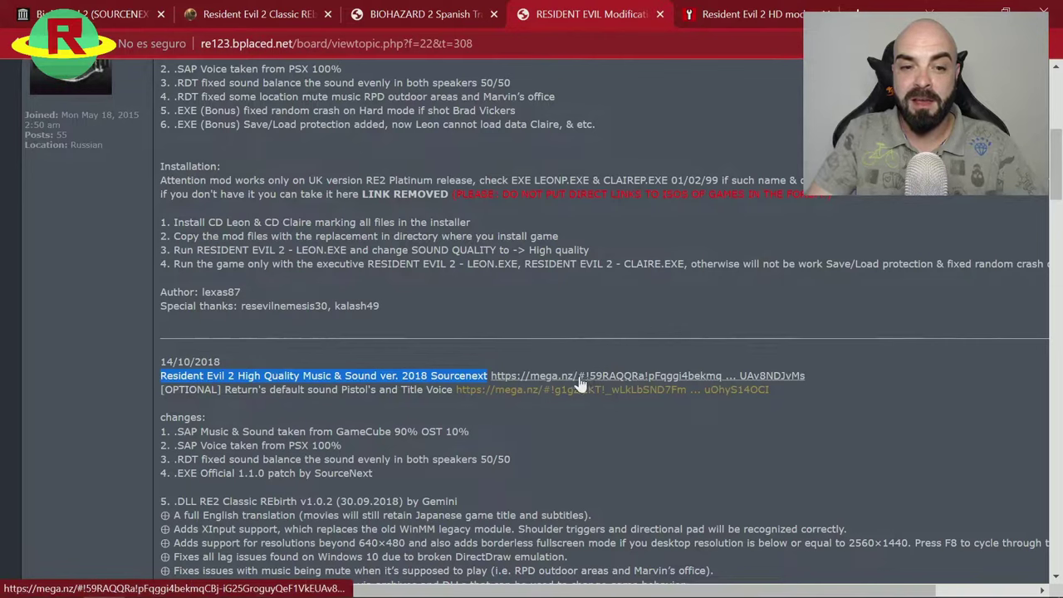
pyautogui.moveTo(165, 389); pyautogui.dragTo(452, 389)
pyautogui.click(300, 404)
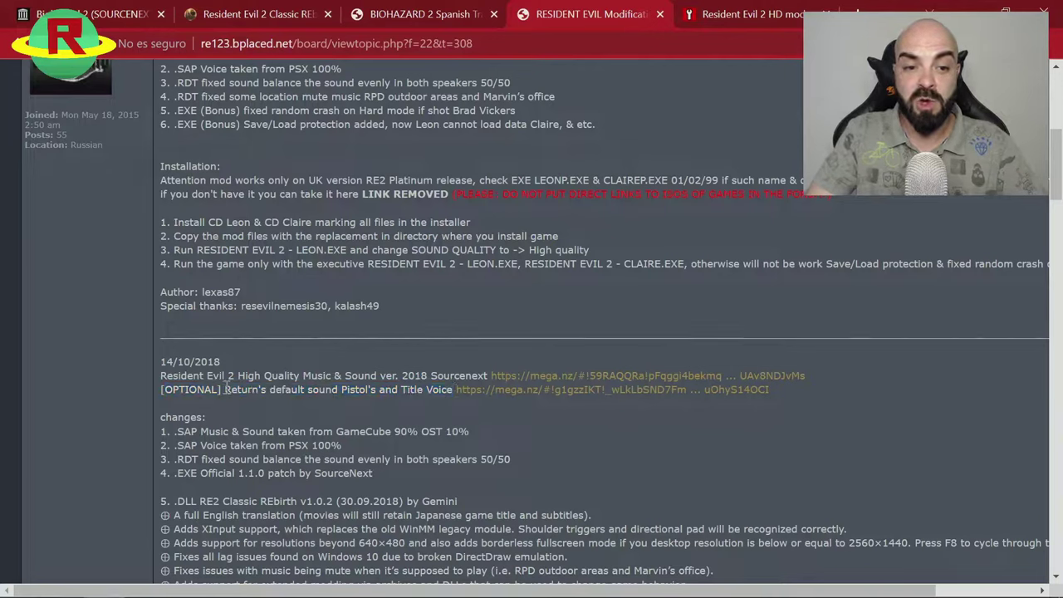
pyautogui.moveTo(226, 389); pyautogui.dragTo(408, 390)
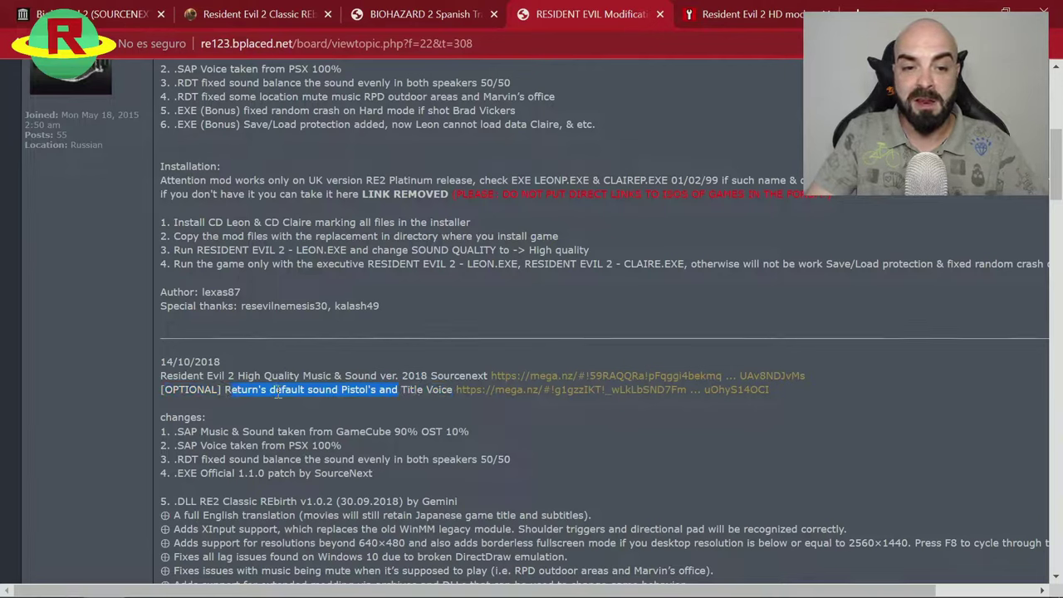
pyautogui.click(326, 392)
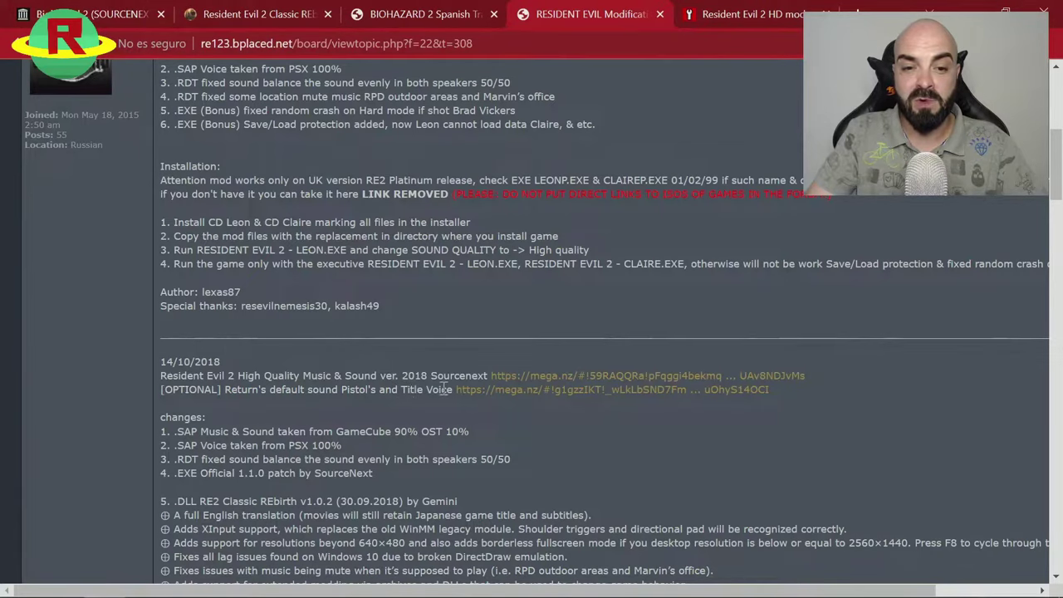
pyautogui.moveTo(444, 392); pyautogui.dragTo(435, 390)
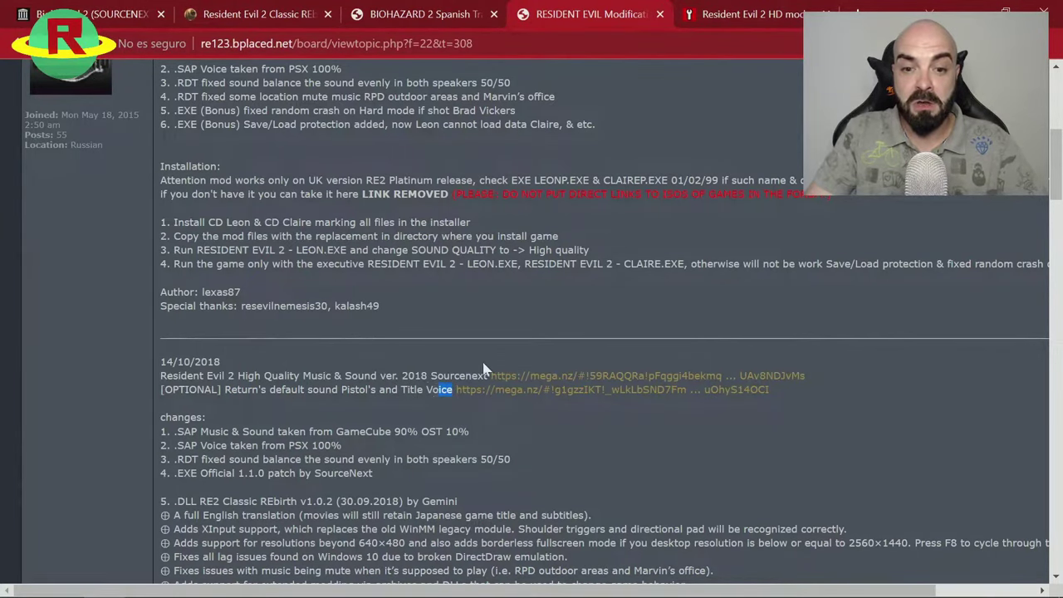
pyautogui.click(526, 376)
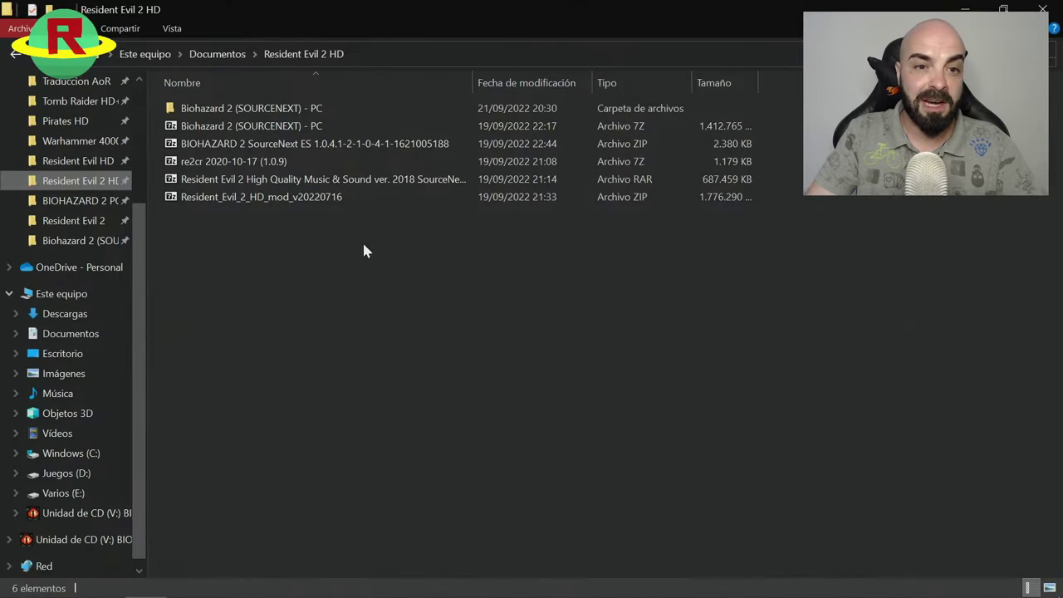
# - Extract COMMON, PL0, PL1, bio2.exe and bio2.ico from the High Quality Music & Sound archive to D:\Juegos\Resident Evil 2\, replacing all existing files, and open that folder
pyautogui.doubleClick(357, 179)
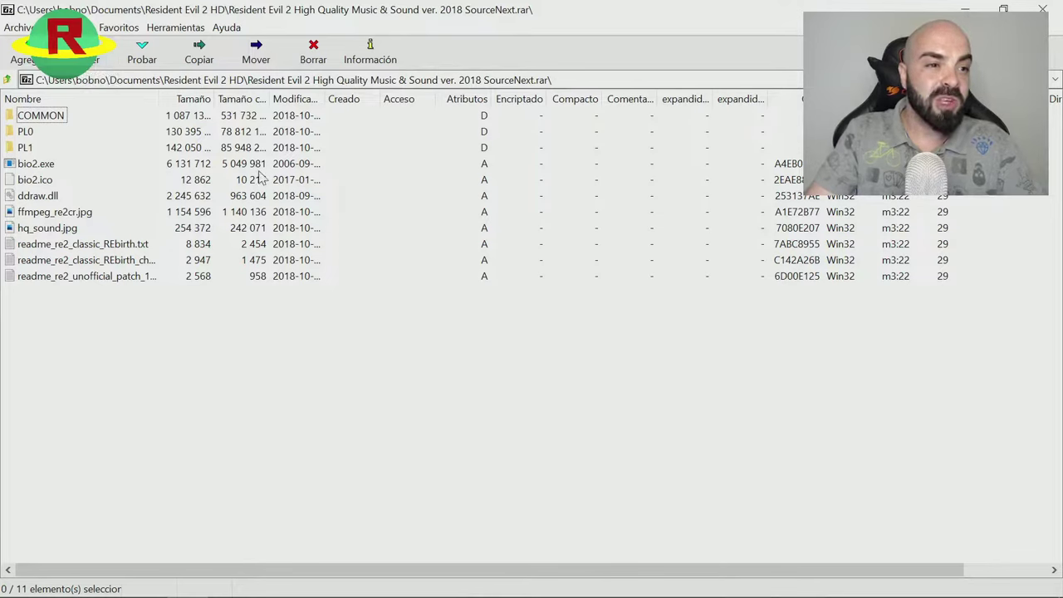
pyautogui.click(52, 181)
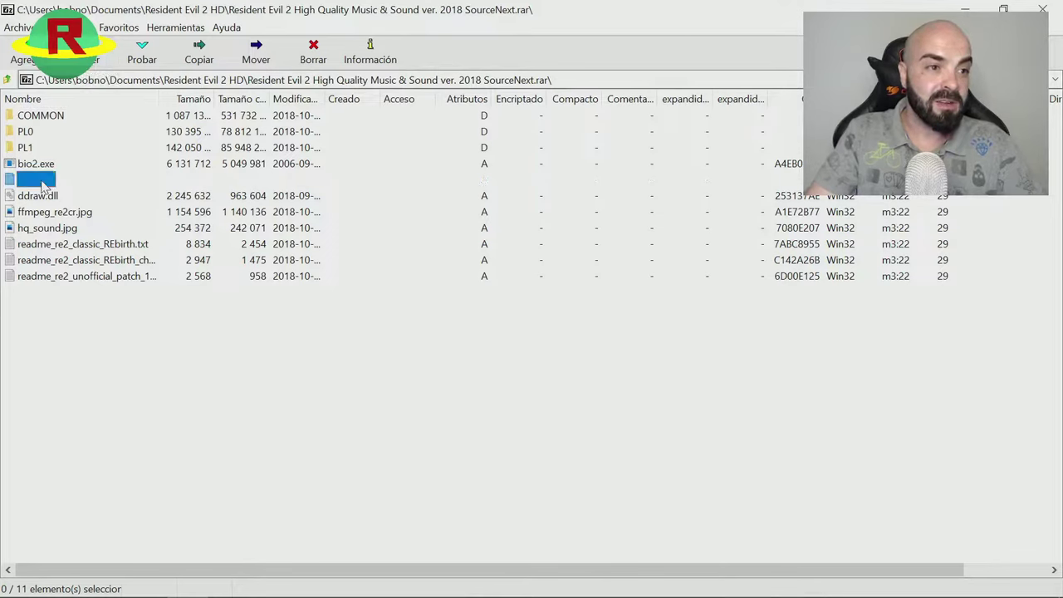
pyautogui.hotkey('shift', 'Home')
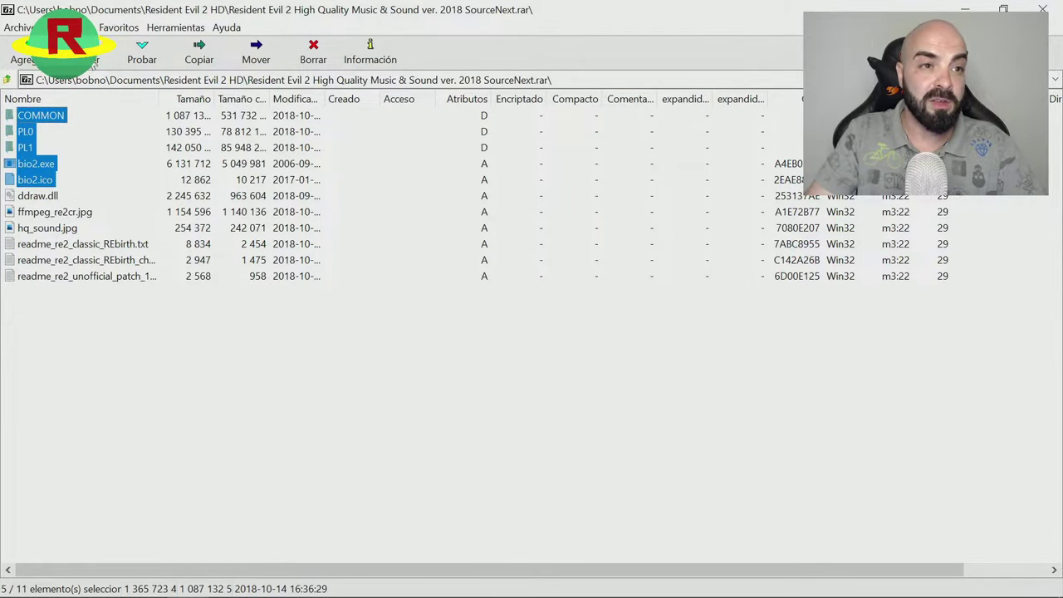
pyautogui.click(95, 61)
pyautogui.click(687, 232)
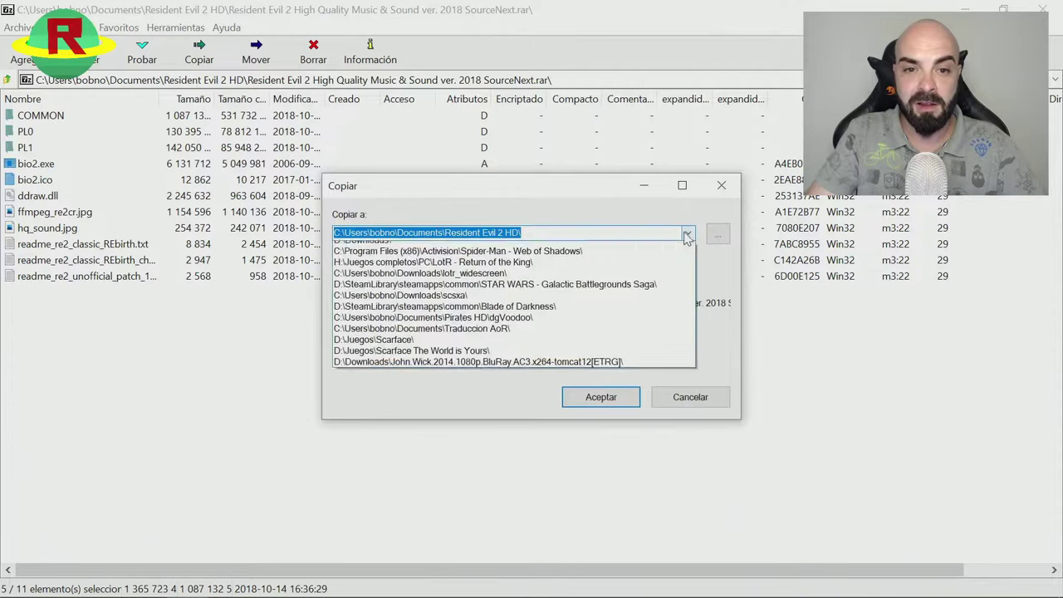
pyautogui.click(542, 248)
pyautogui.click(604, 404)
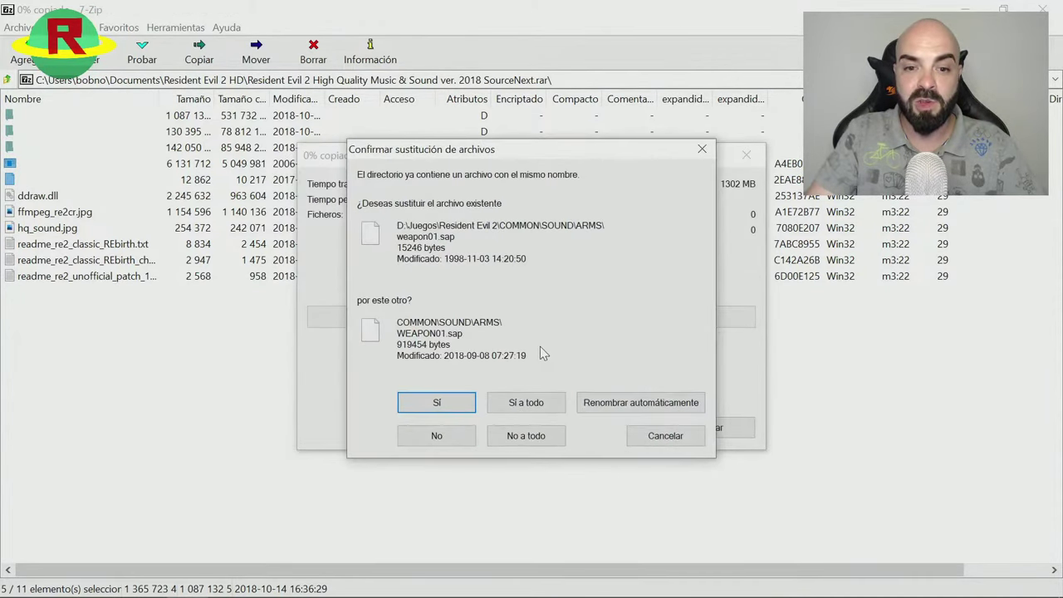
pyautogui.click(535, 404)
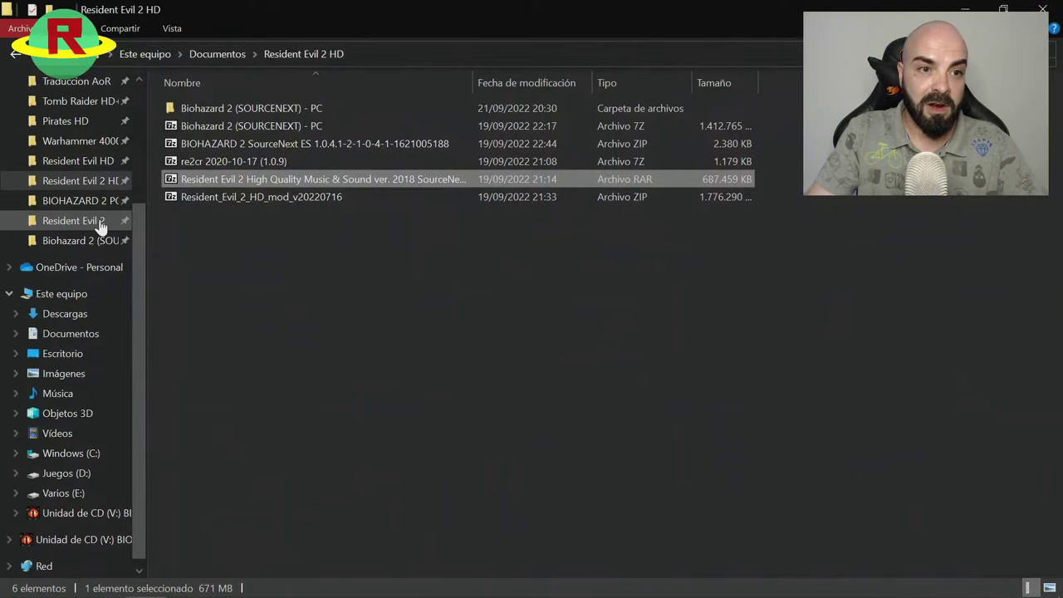
pyautogui.click(100, 222)
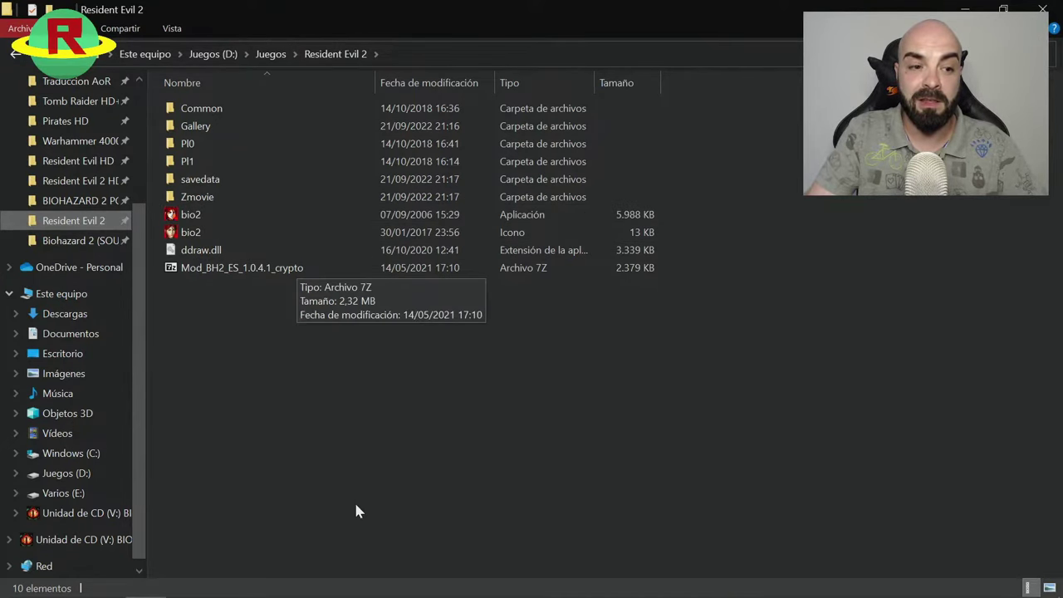
# - Look at the bio2 1.10 executable in the Support folder's BH2 Official 1.1.0 patch, and return to the Resident Evil 2 game folder
pyautogui.click(106, 241)
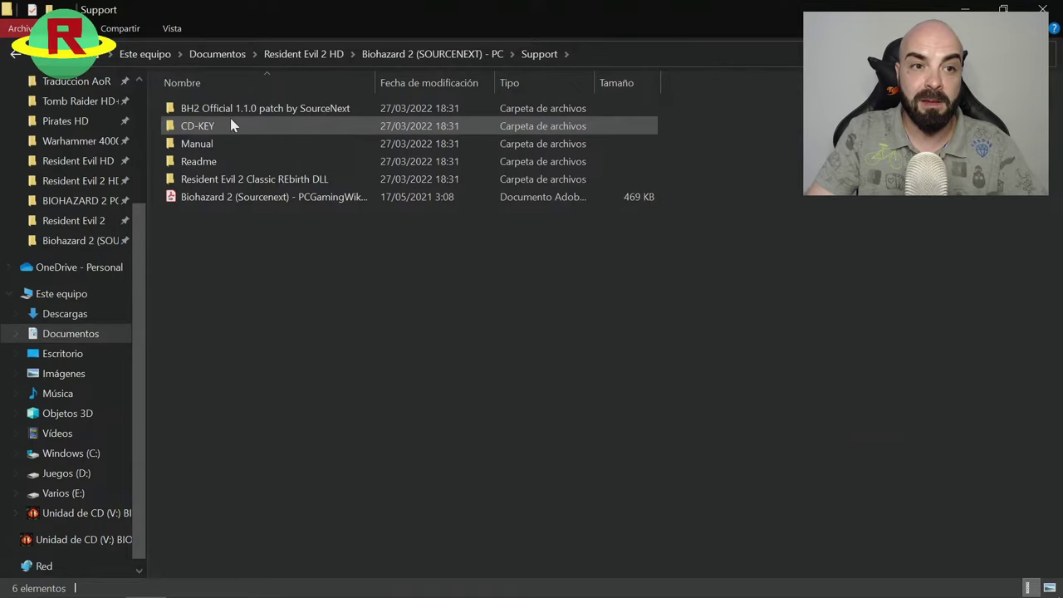
pyautogui.doubleClick(237, 110)
pyautogui.doubleClick(199, 108)
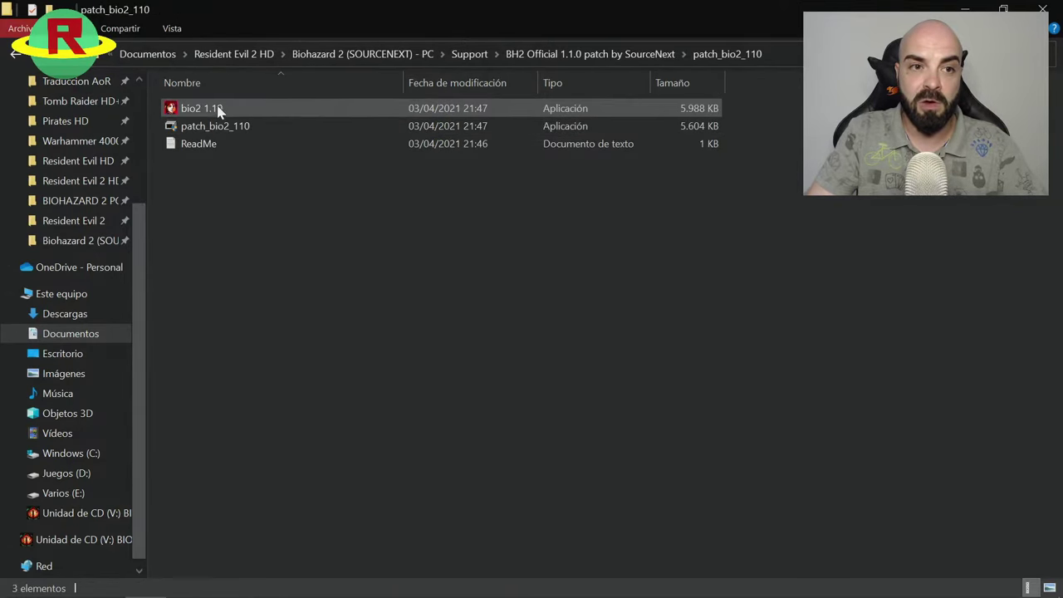
pyautogui.click(98, 219)
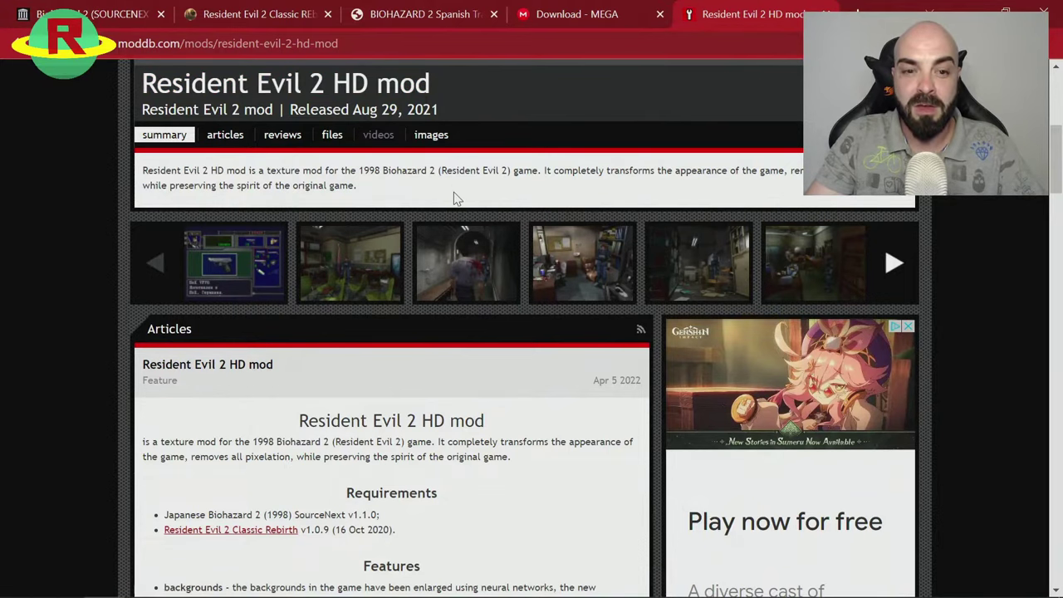
# - Read the requirements, features and installation instructions on the Resident Evil 2 HD mod page at ModDB
pyautogui.scroll(-1, 456, 197)
pyautogui.scroll(-1, 461, 199)
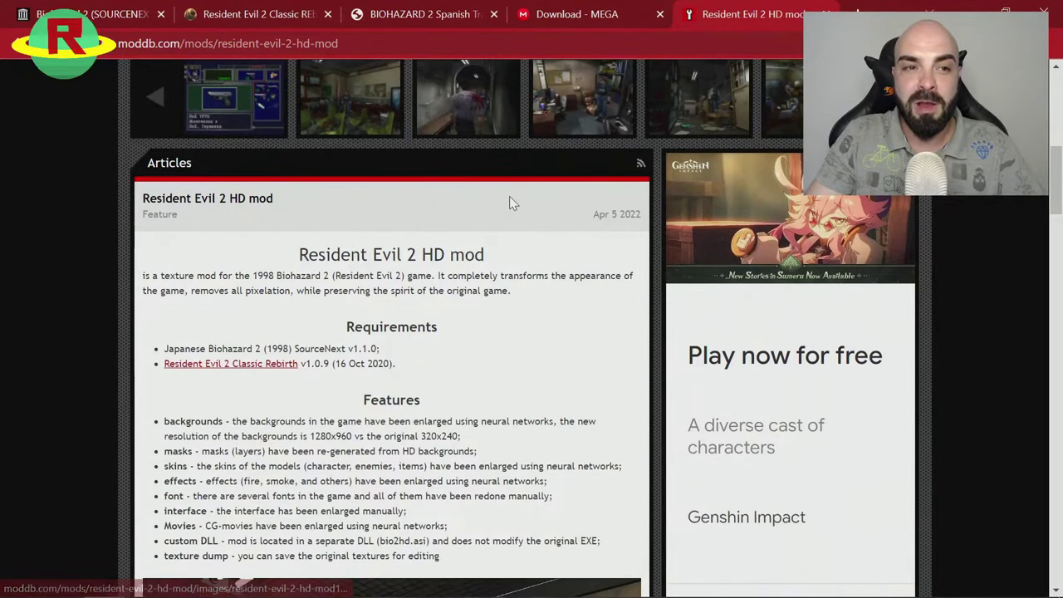
pyautogui.scroll(-1, 507, 199)
pyautogui.scroll(-2, 512, 189)
pyautogui.scroll(2, 540, 190)
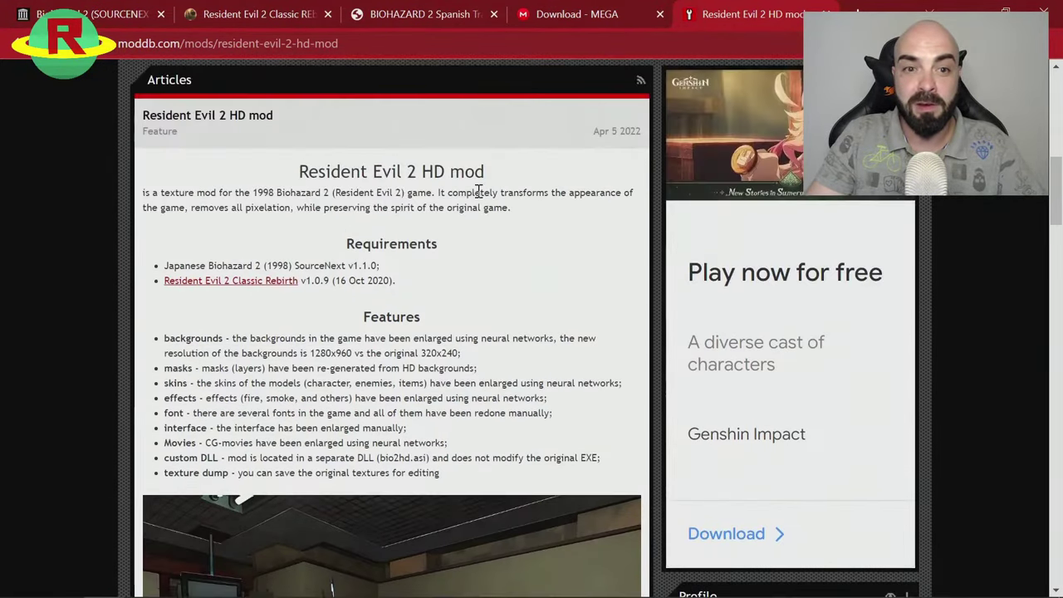
pyautogui.scroll(-10, 465, 175)
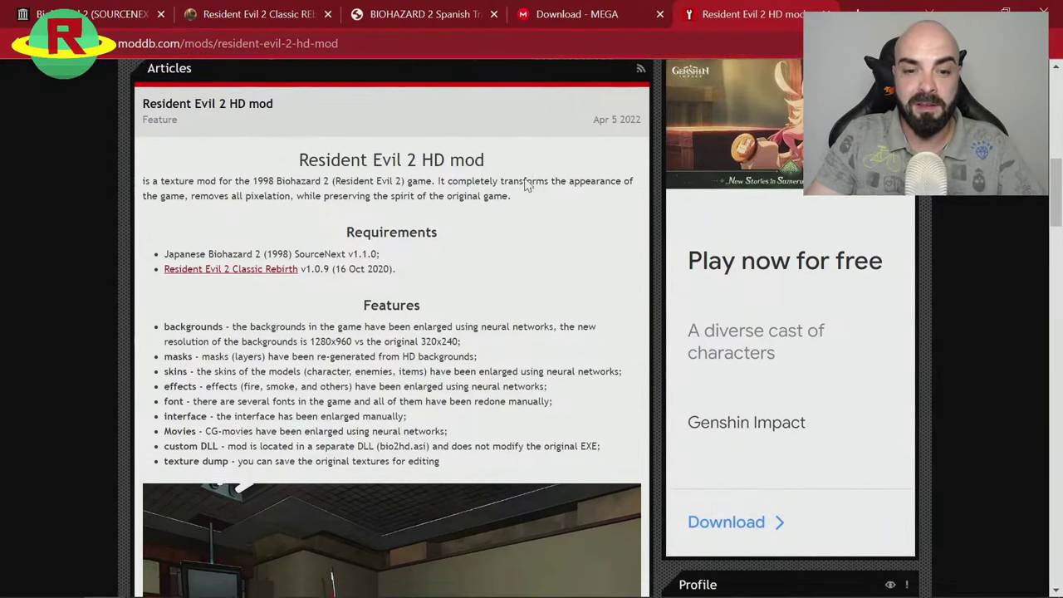
pyautogui.scroll(7, 490, 187)
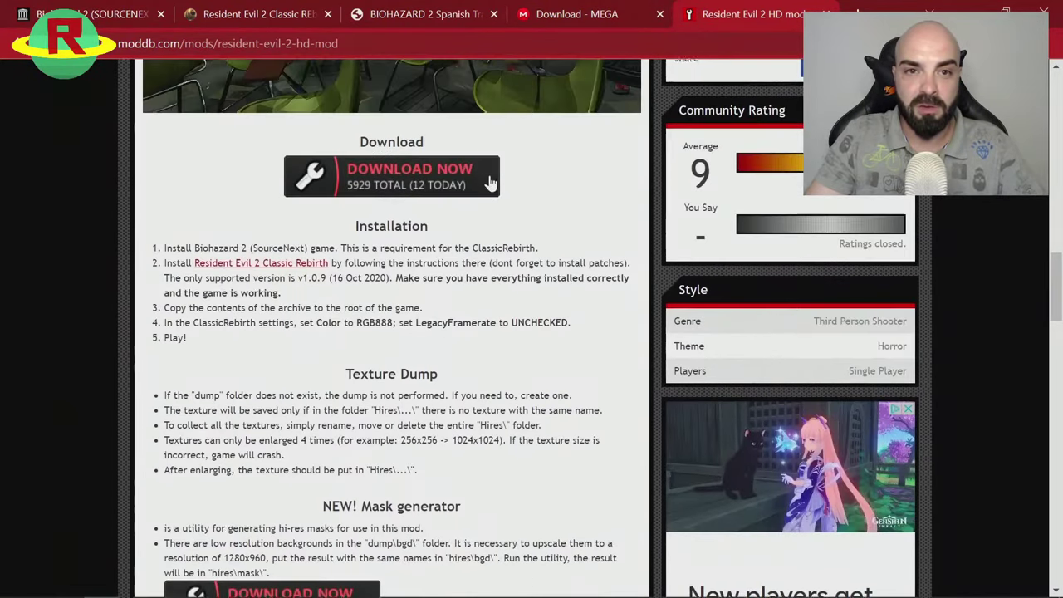
pyautogui.scroll(1, 522, 195)
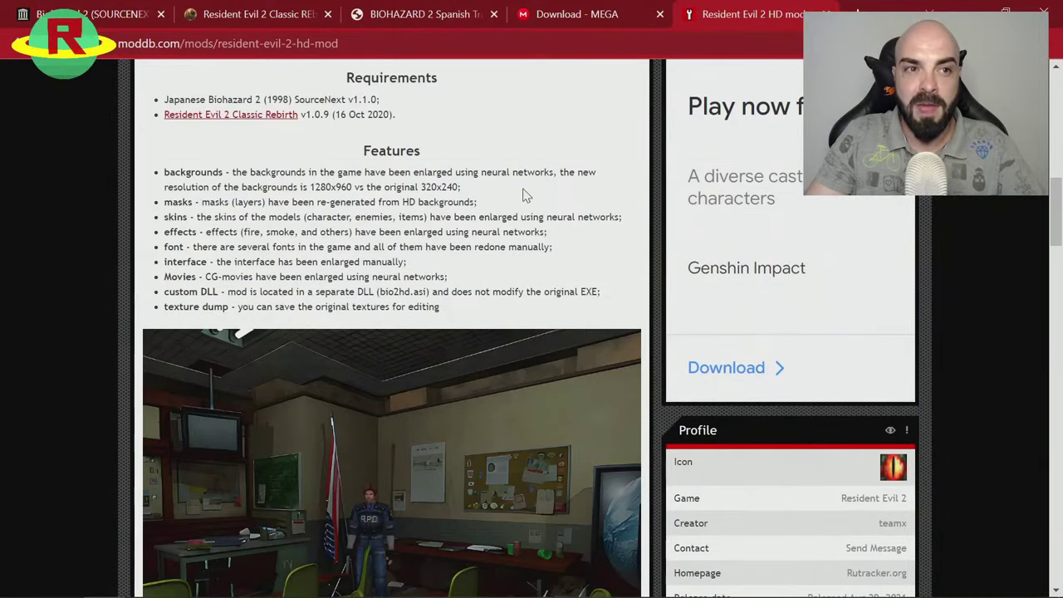
pyautogui.scroll(-7, 523, 195)
pyautogui.scroll(10, 490, 204)
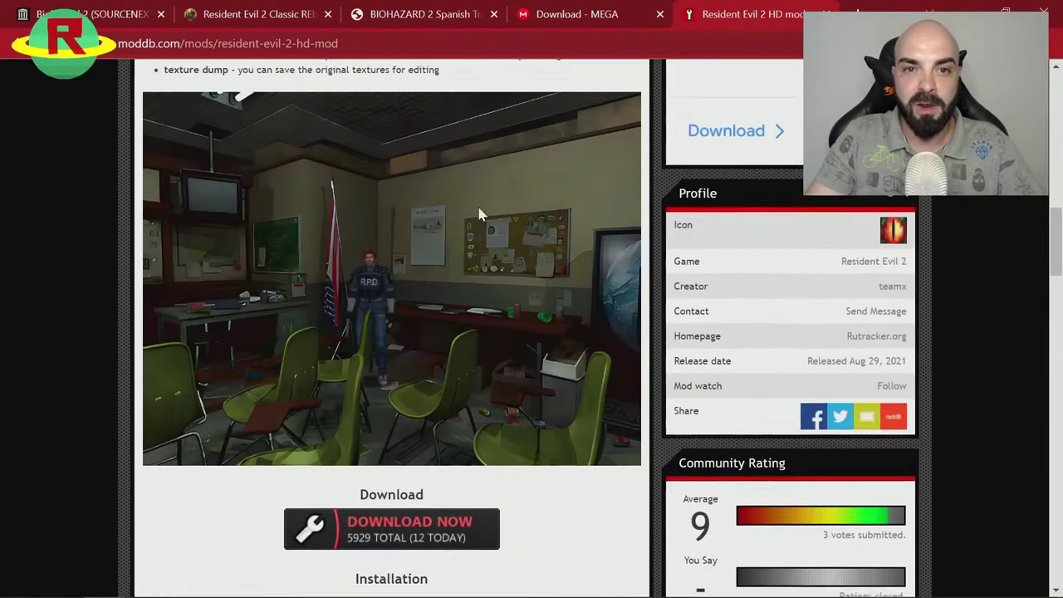
pyautogui.scroll(-10, 480, 206)
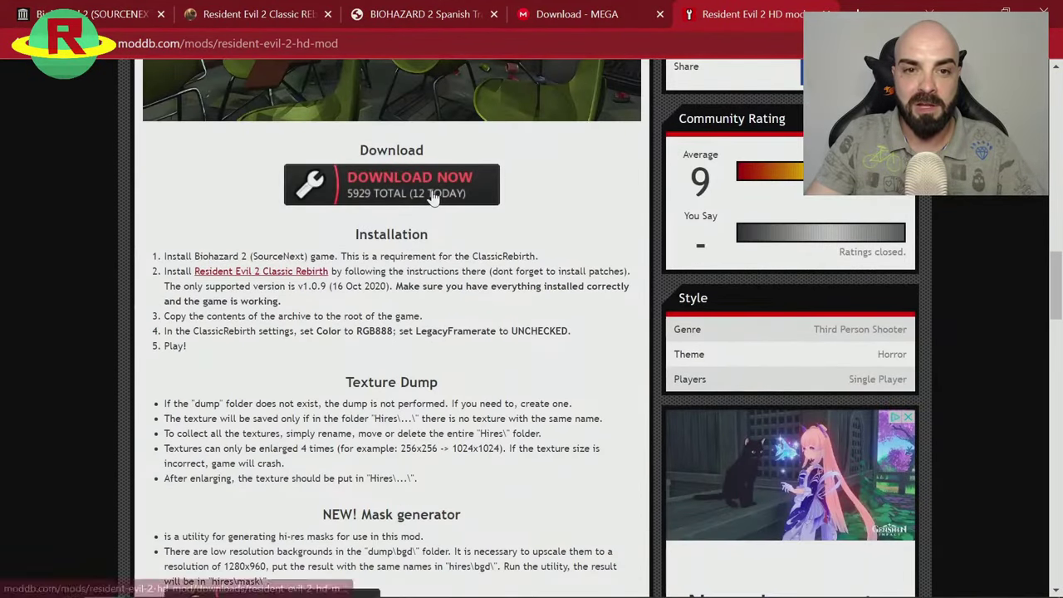
# - Download Resident_Evil_2_HD_mod_v20220716.zip from the mod page using the DBolical EU #2 (NL, EU) mirror
pyautogui.click(429, 197)
pyautogui.scroll(-5, 415, 365)
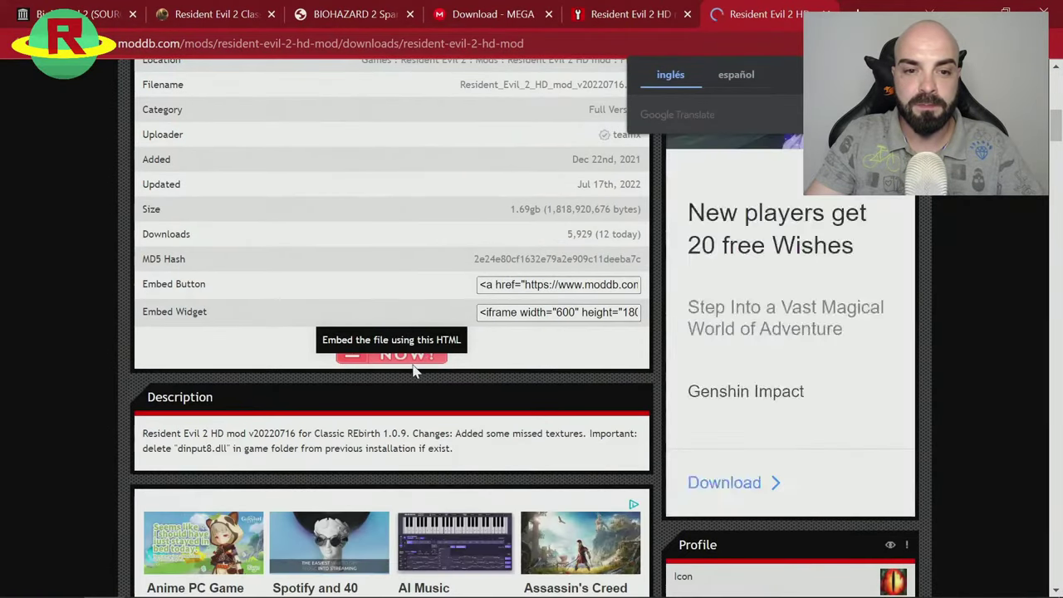
pyautogui.click(411, 352)
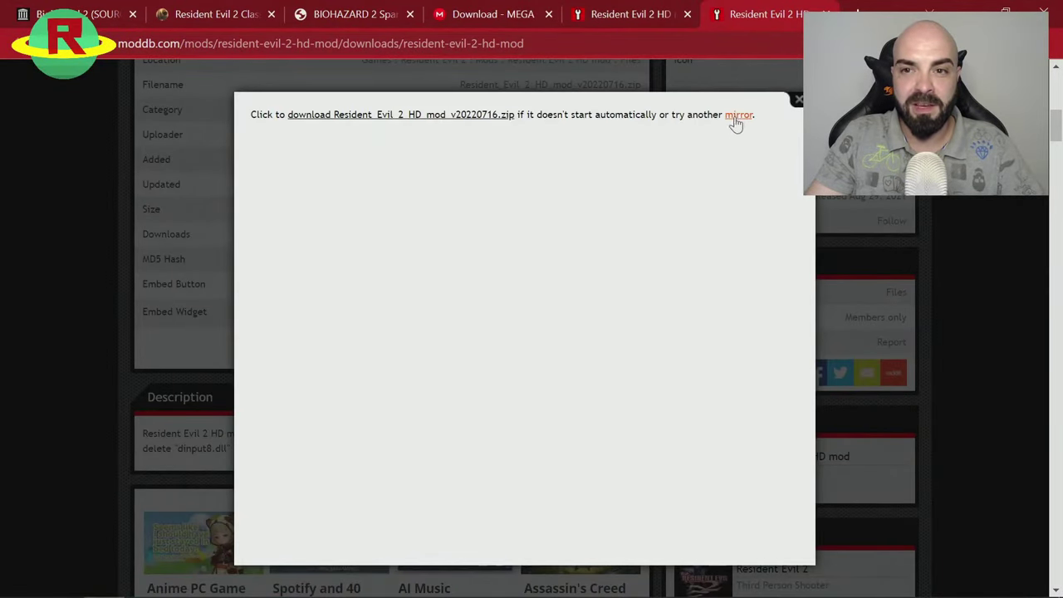
pyautogui.click(736, 117)
pyautogui.scroll(-3, 443, 203)
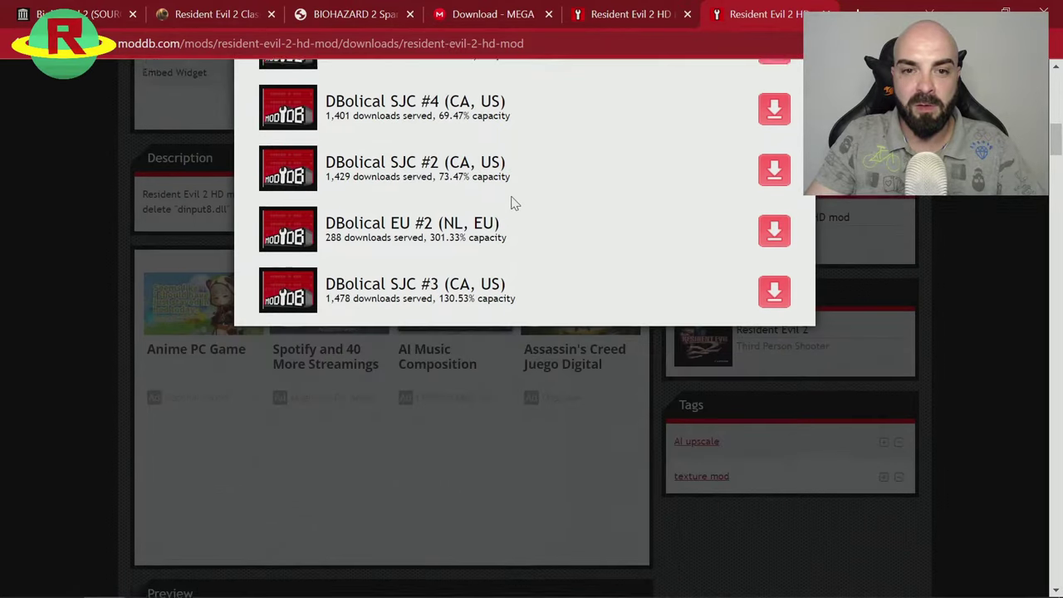
pyautogui.scroll(2, 488, 225)
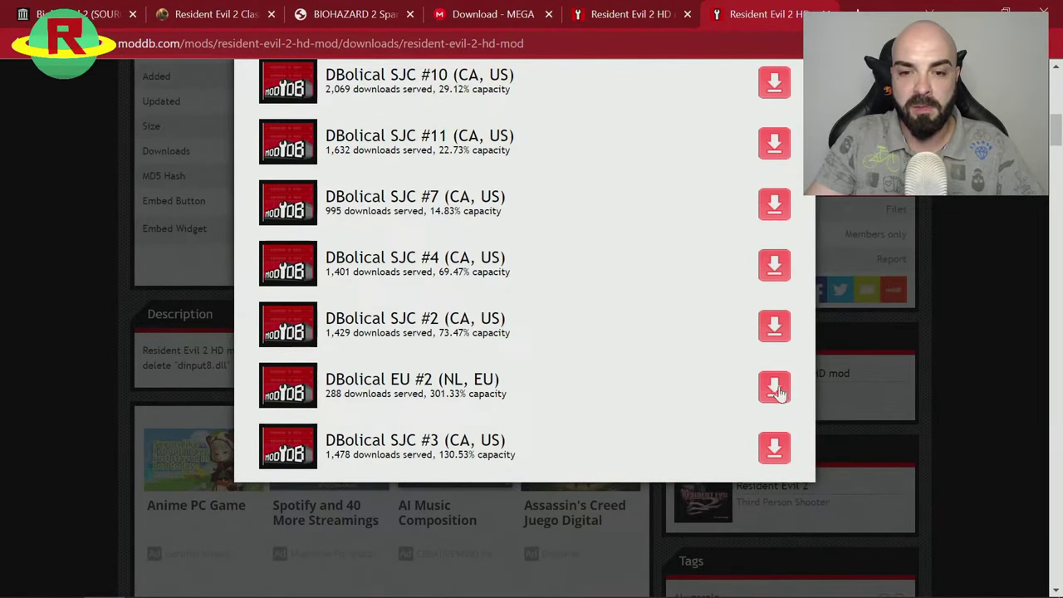
pyautogui.scroll(2, 614, 299)
pyautogui.scroll(-1, 536, 280)
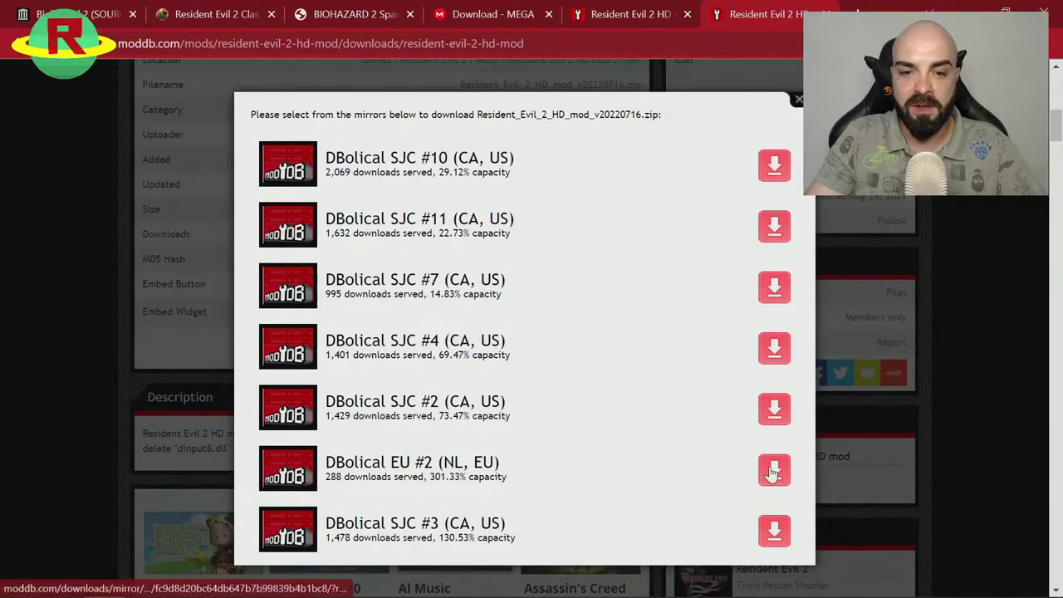
pyautogui.click(771, 472)
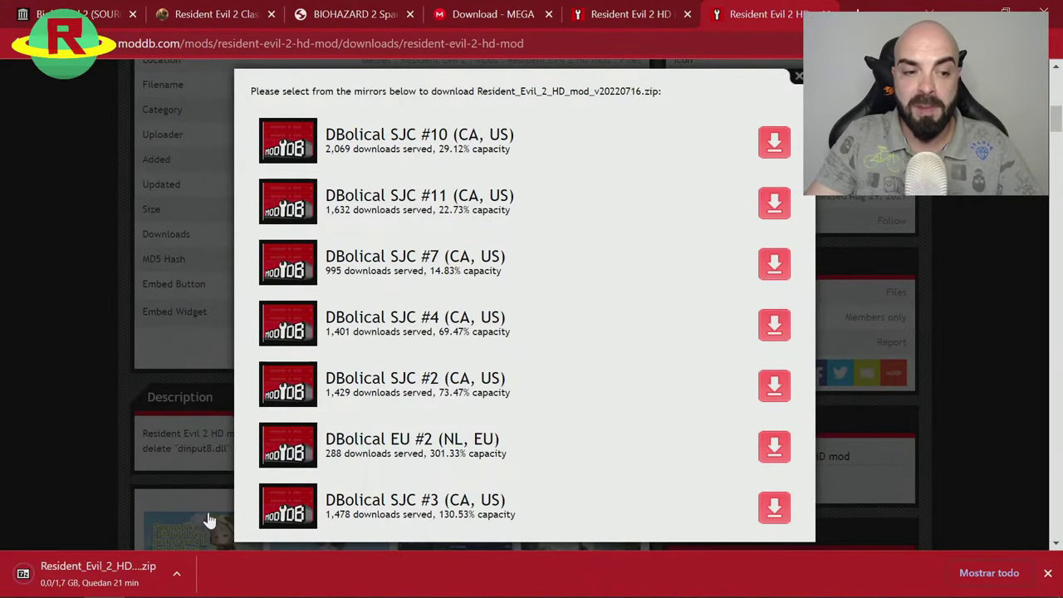
pyautogui.rightClick(137, 575)
pyautogui.click(178, 552)
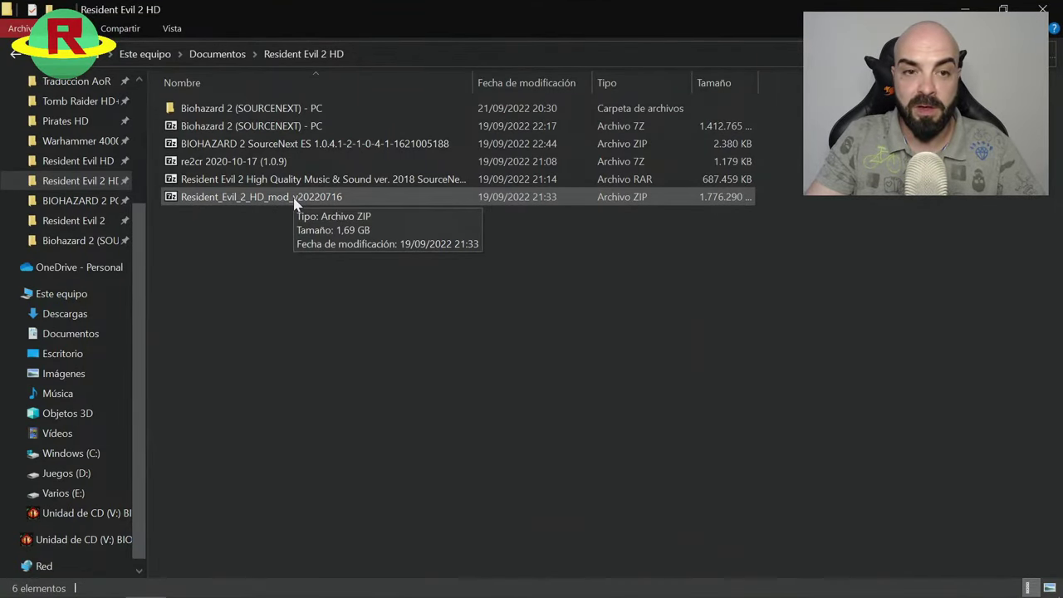
# - Extract everything in Resident_Evil_2_HD_mod_v20220716.zip to D:\Juegos\Resident Evil 2\, replacing all existing files, and open that folder
pyautogui.doubleClick(295, 198)
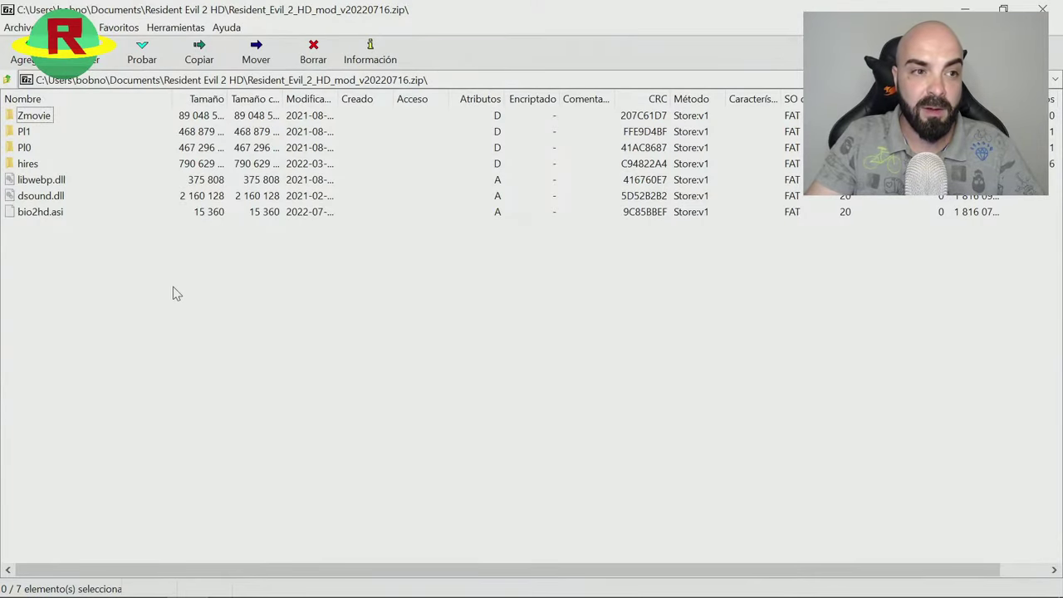
pyautogui.click(199, 51)
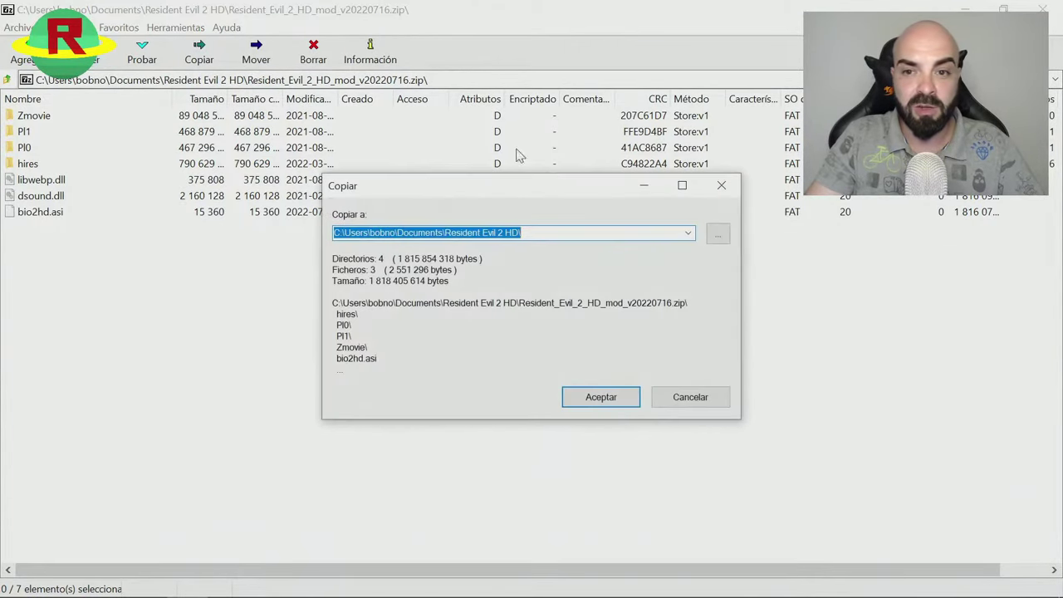
pyautogui.click(687, 233)
pyautogui.click(532, 245)
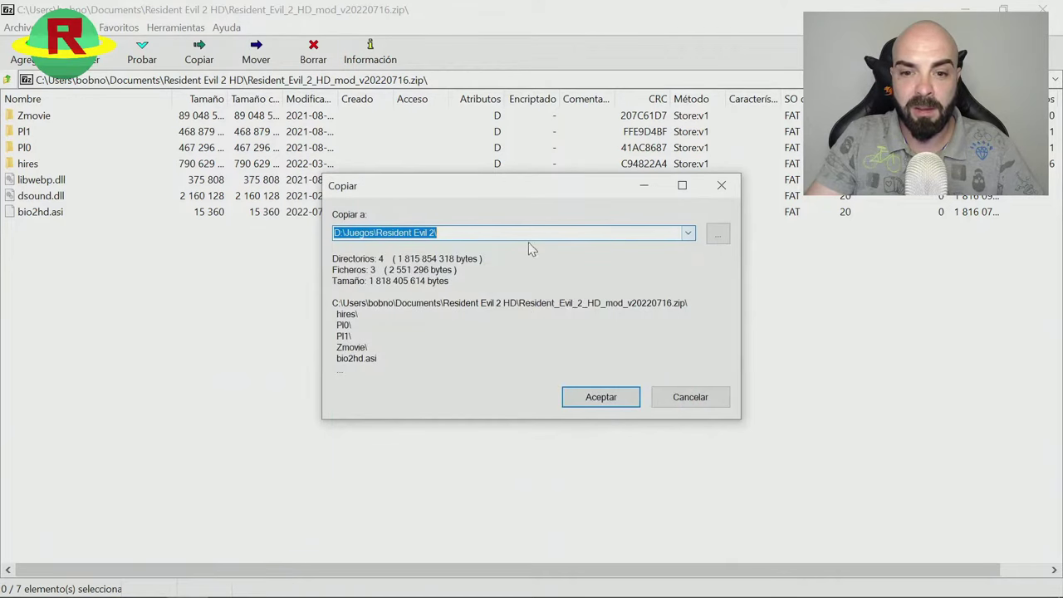
pyautogui.click(593, 398)
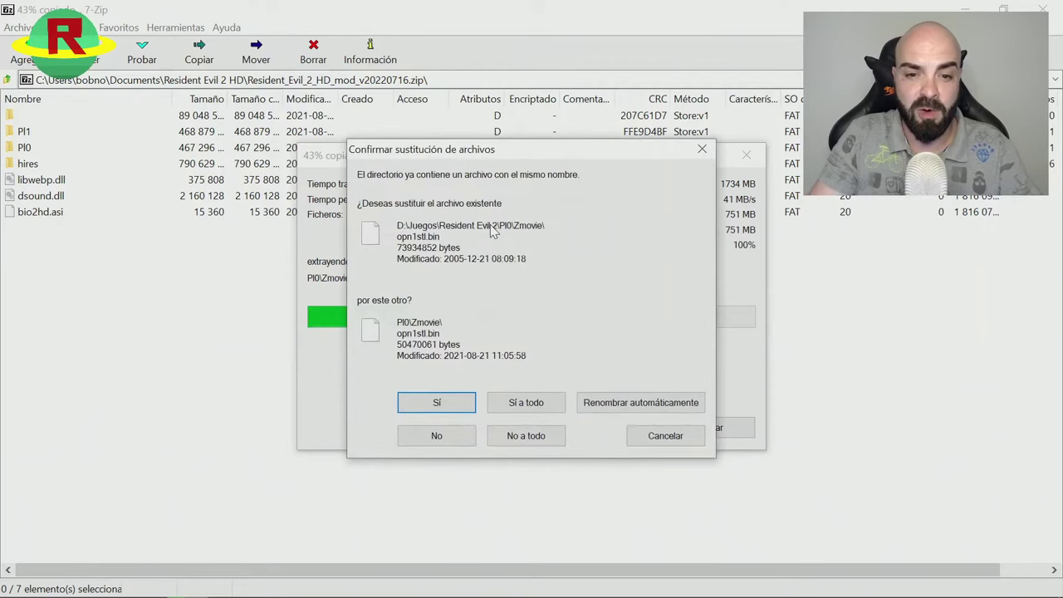
pyautogui.click(537, 403)
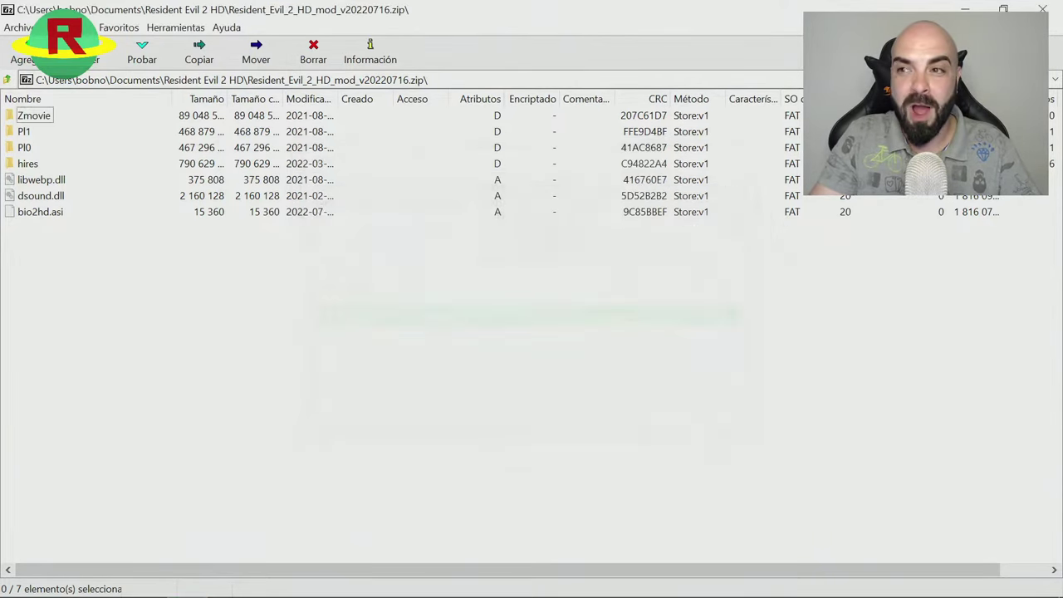
pyautogui.click(1042, 9)
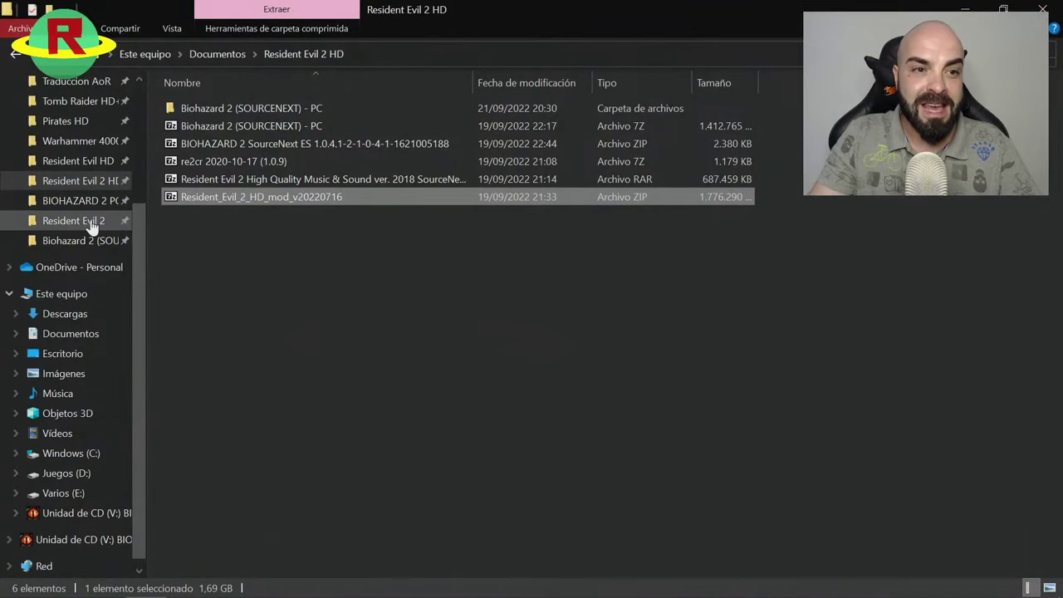
pyautogui.click(91, 222)
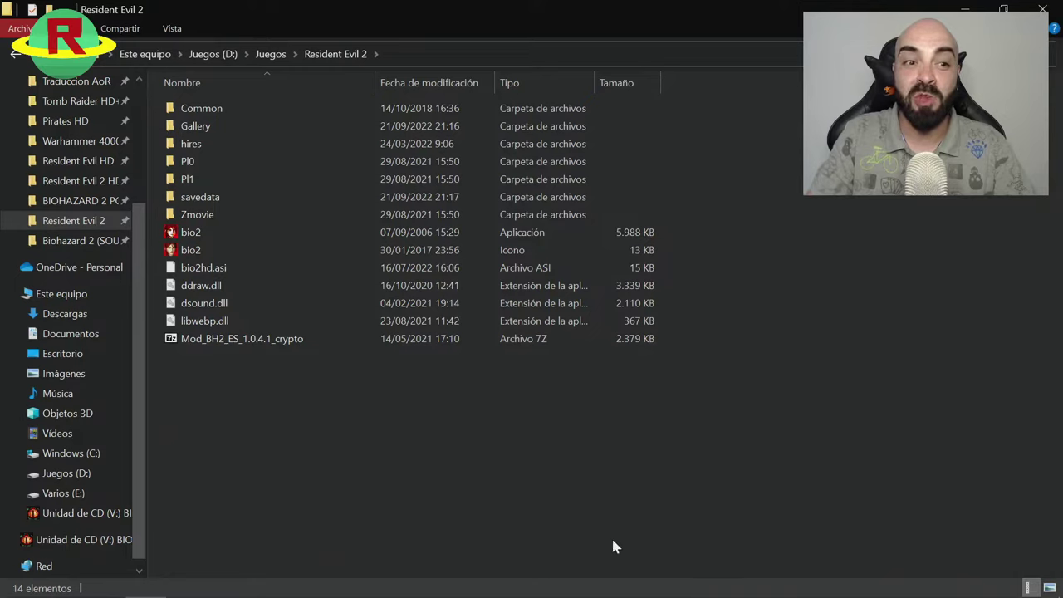
# - Launch the bio2 application, accepting the creation of a new INI, and apply the Best preset in its configuration
pyautogui.doubleClick(191, 235)
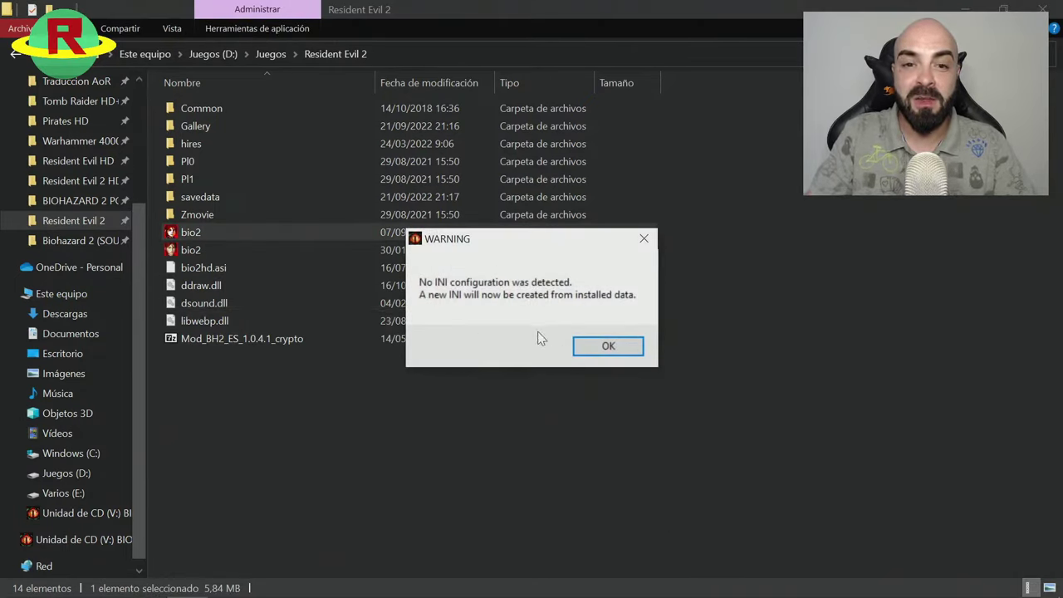
pyautogui.click(607, 347)
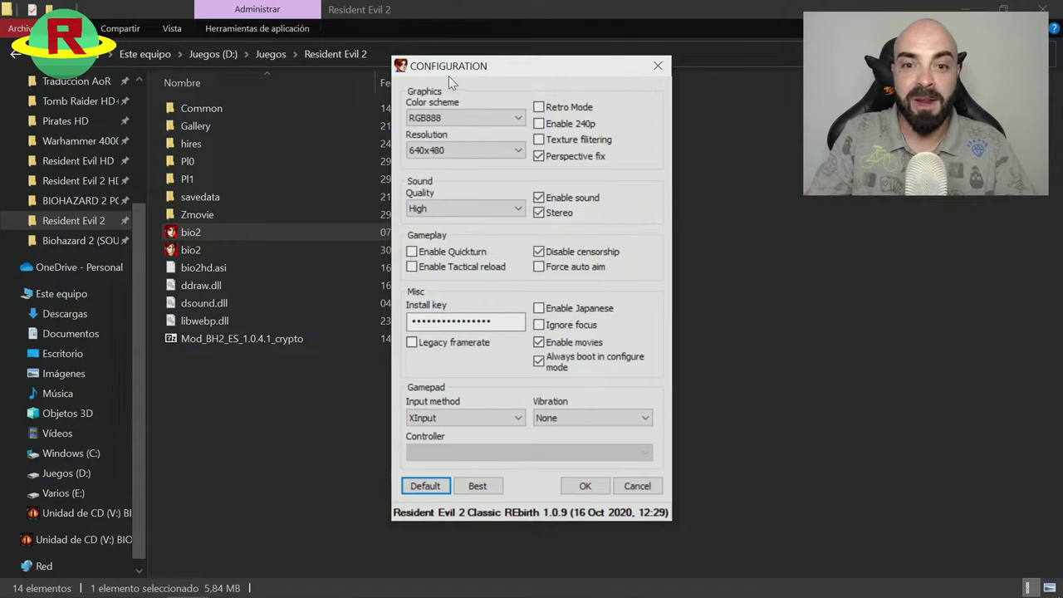
pyautogui.click(500, 491)
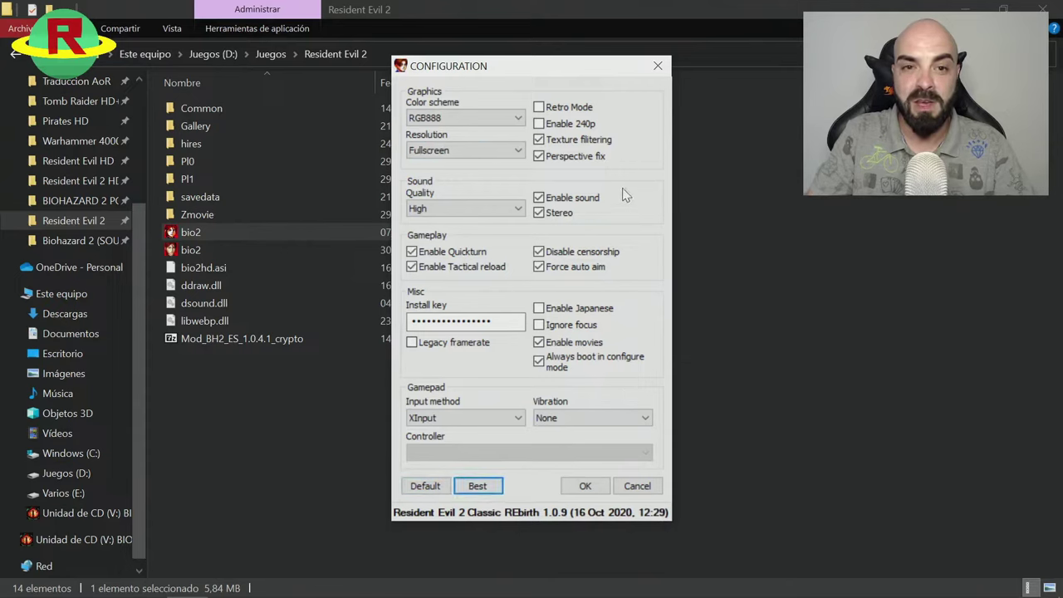
# - Set the color scheme to RGB888 and the resolution to Fullscreen in the game's configuration
pyautogui.click(494, 118)
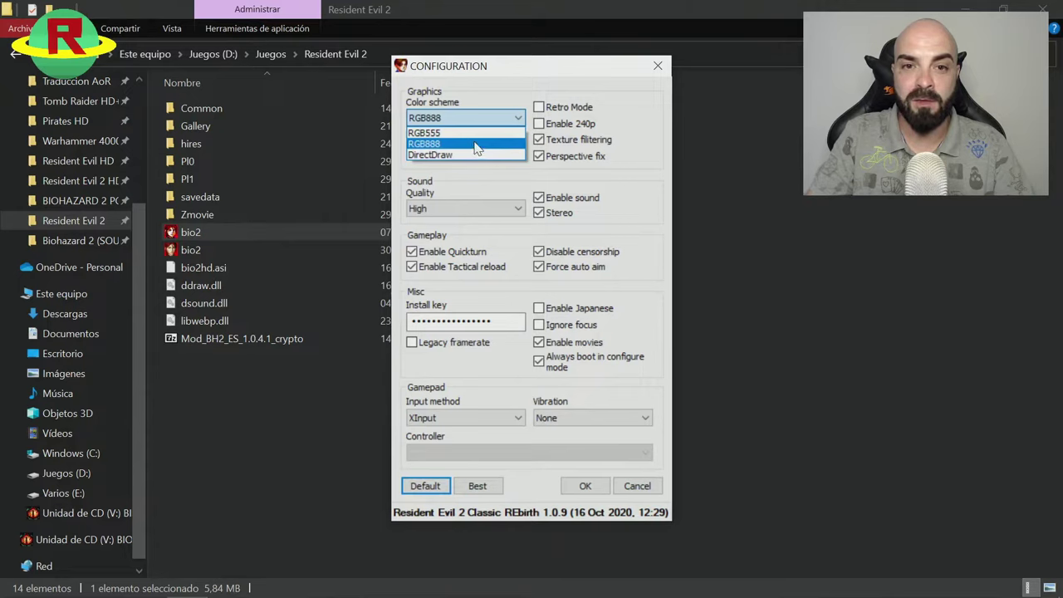
pyautogui.click(473, 144)
pyautogui.click(507, 151)
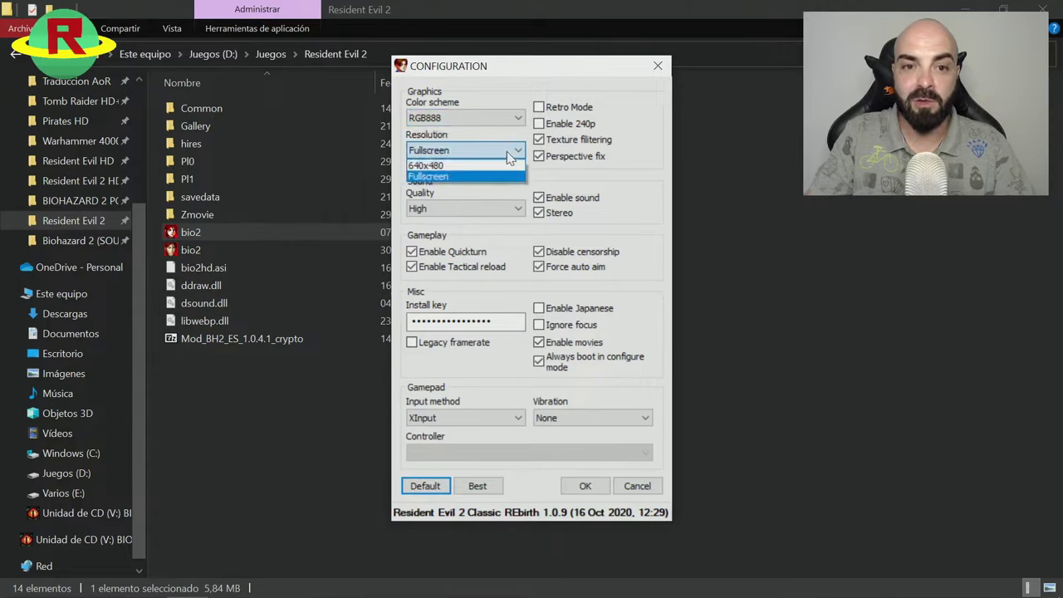
pyautogui.click(470, 174)
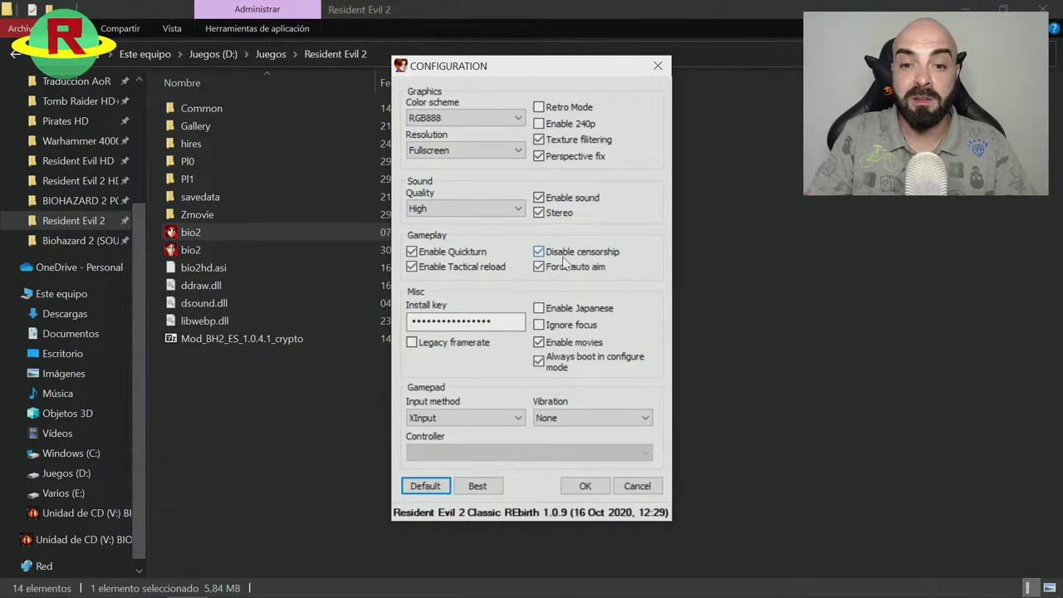
pyautogui.click(538, 266)
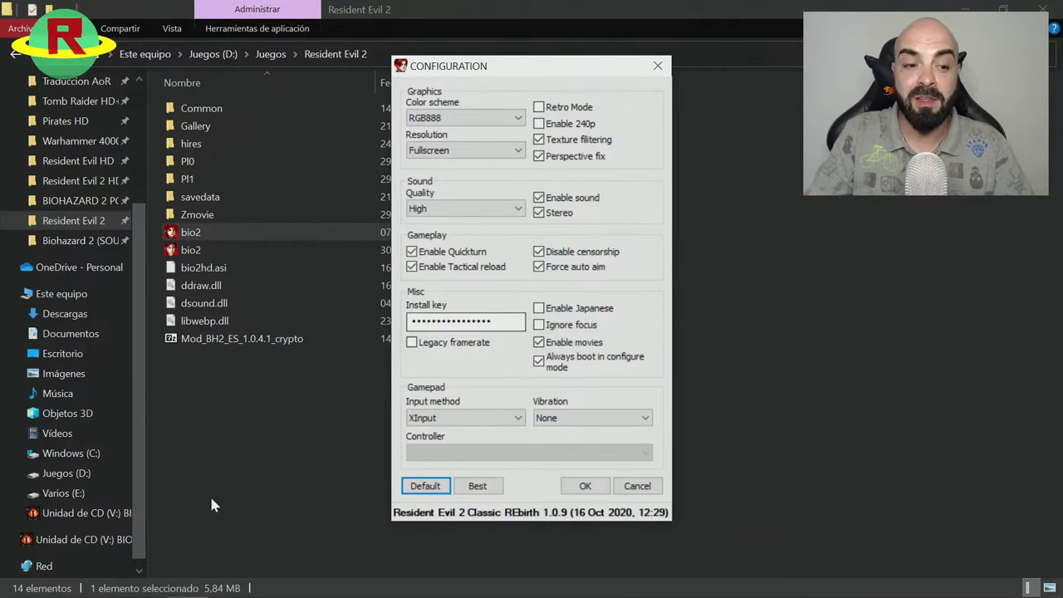
# - Copy the install key from the CD-KEY file on the BIOHAZARD 2 disc and paste it into the configuration's Install key field
pyautogui.click(117, 515)
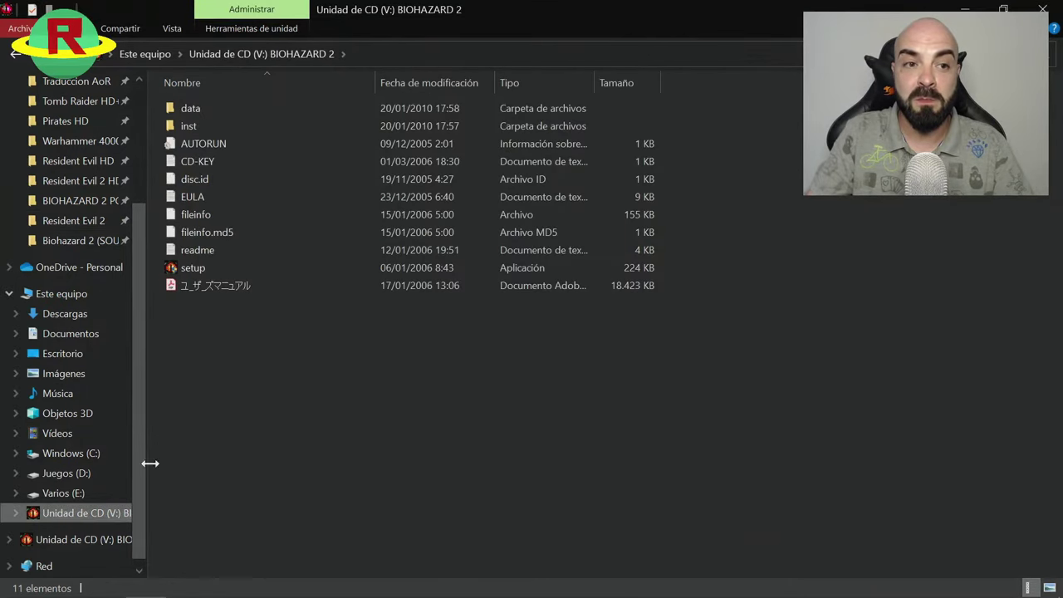
pyautogui.click(200, 164)
pyautogui.doubleClick(200, 164)
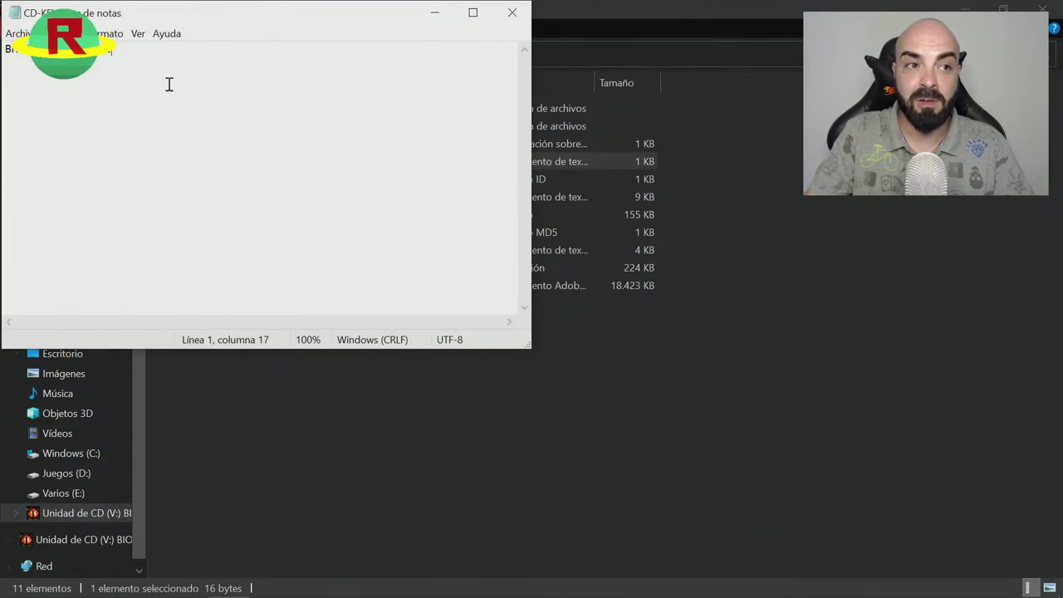
pyautogui.moveTo(169, 83); pyautogui.dragTo(4, 52)
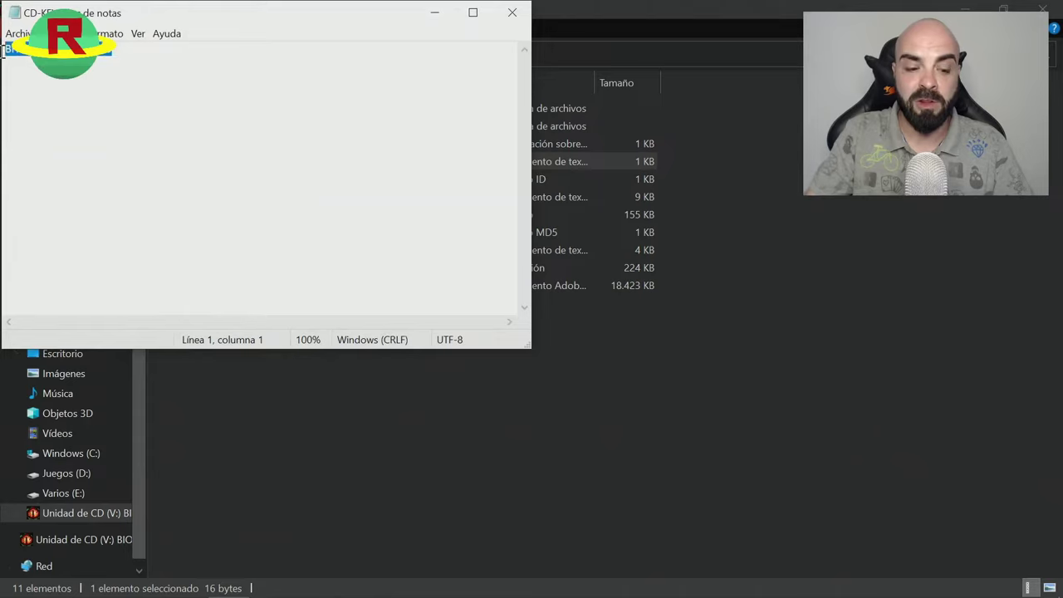
pyautogui.click(512, 12)
pyautogui.hotkey('alt', 'Tab')
pyautogui.hotkey('ctrl', 'v')
pyautogui.moveTo(506, 320); pyautogui.dragTo(322, 322)
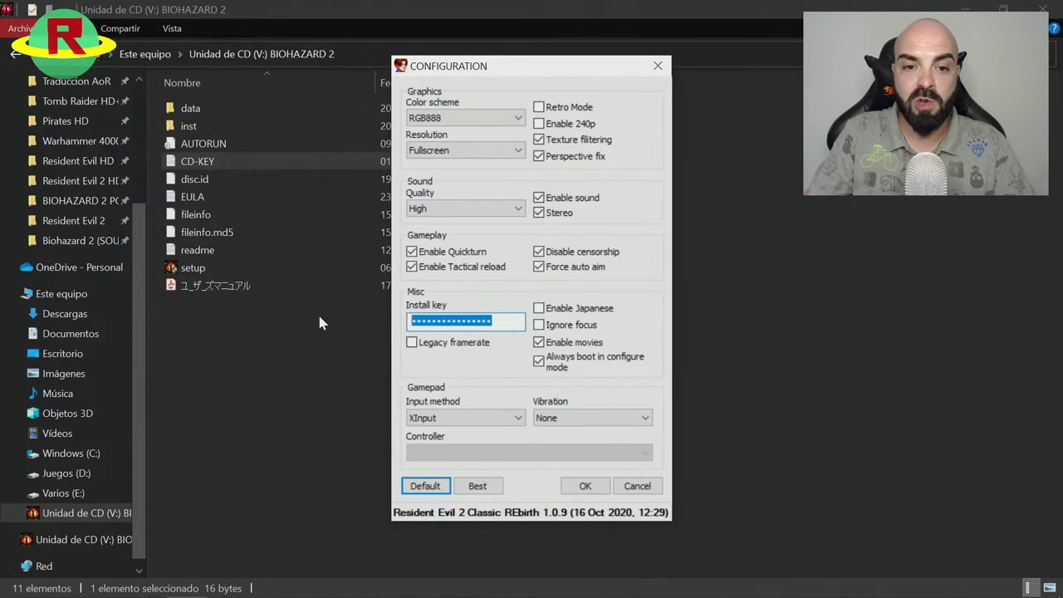
pyautogui.click(491, 321)
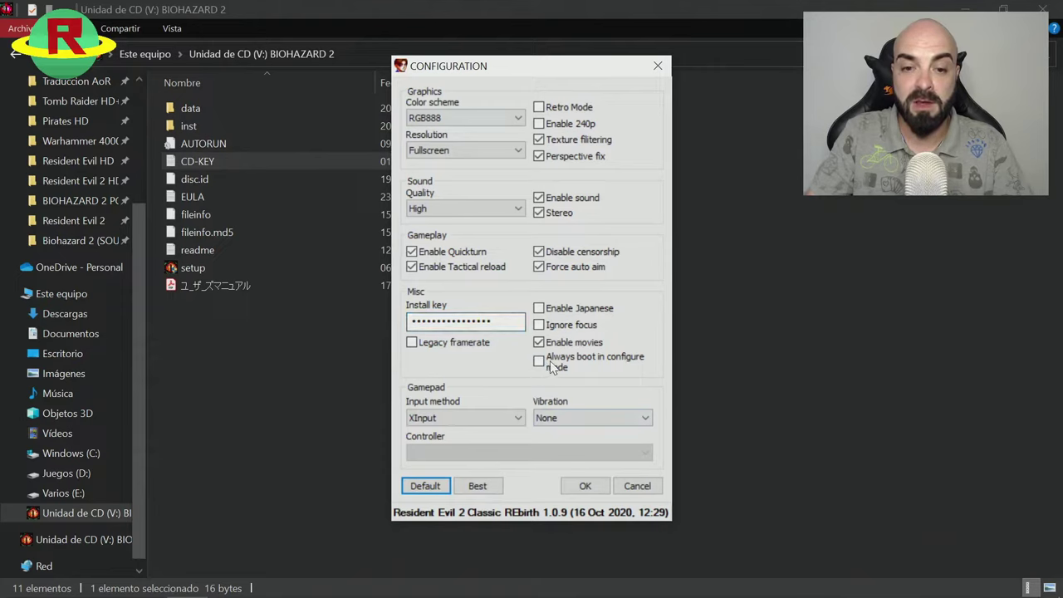
# - Set the gamepad vibration to Normal and accept the game configuration
pyautogui.click(589, 417)
pyautogui.click(577, 443)
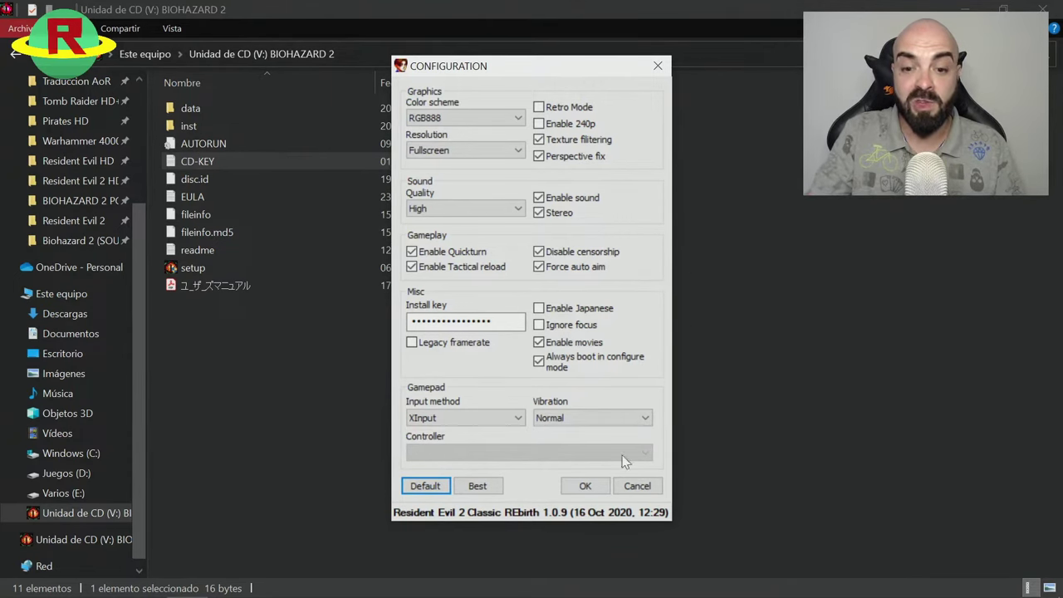
pyautogui.click(585, 487)
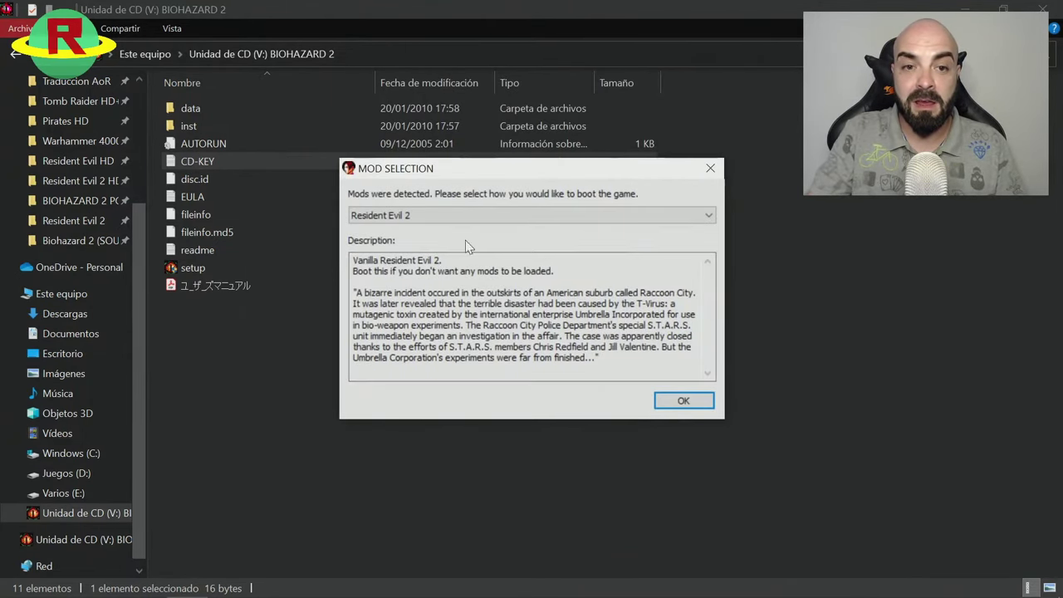
# - Boot the game with the BIOHAZARD 2 SourceNext: ES v1.0.4.1 mod
pyautogui.click(538, 214)
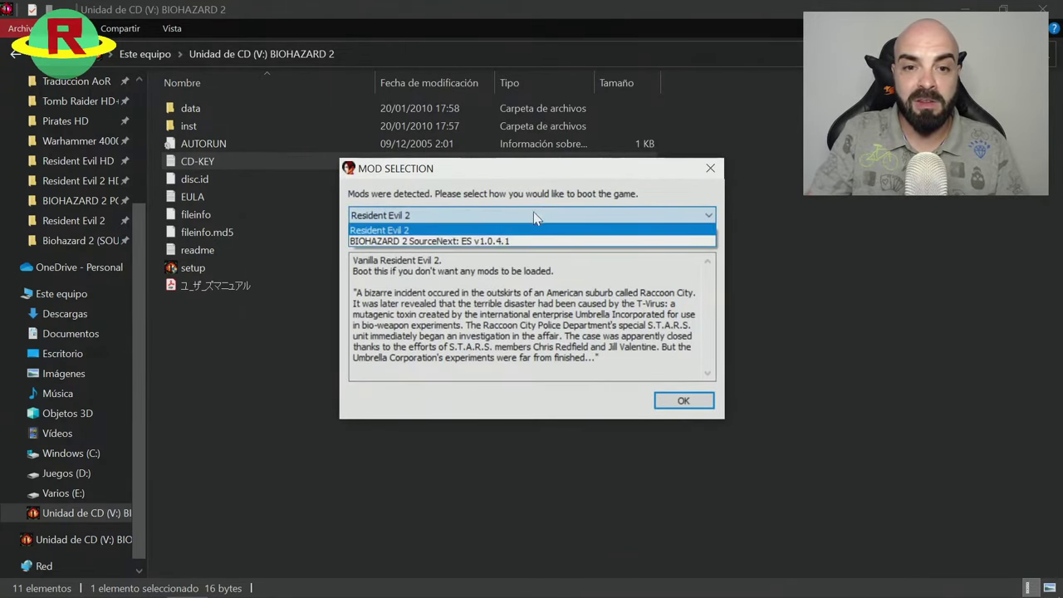
pyautogui.click(406, 233)
pyautogui.click(488, 212)
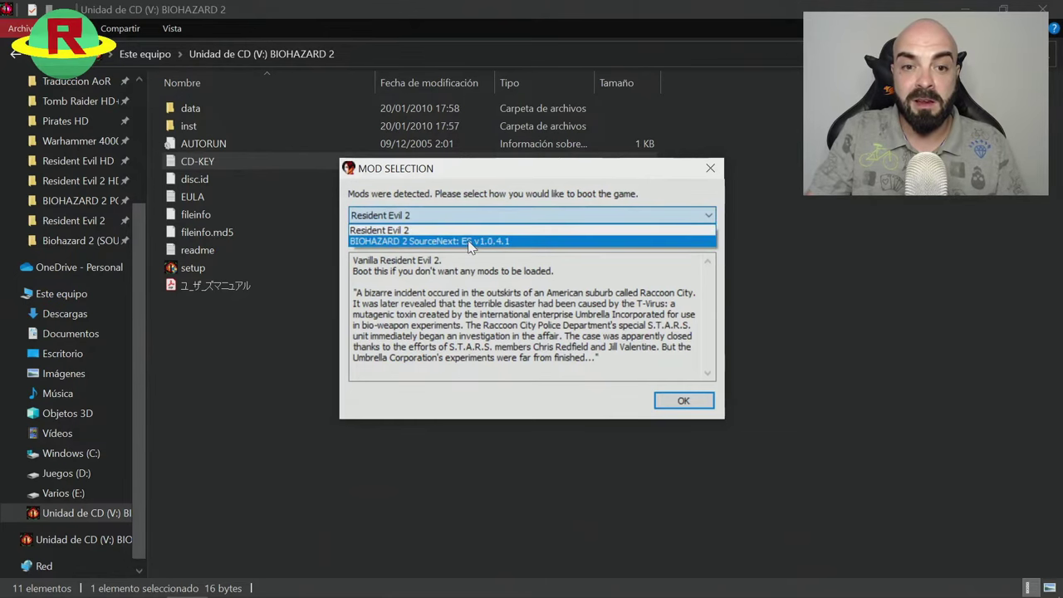
pyautogui.click(470, 241)
pyautogui.click(683, 405)
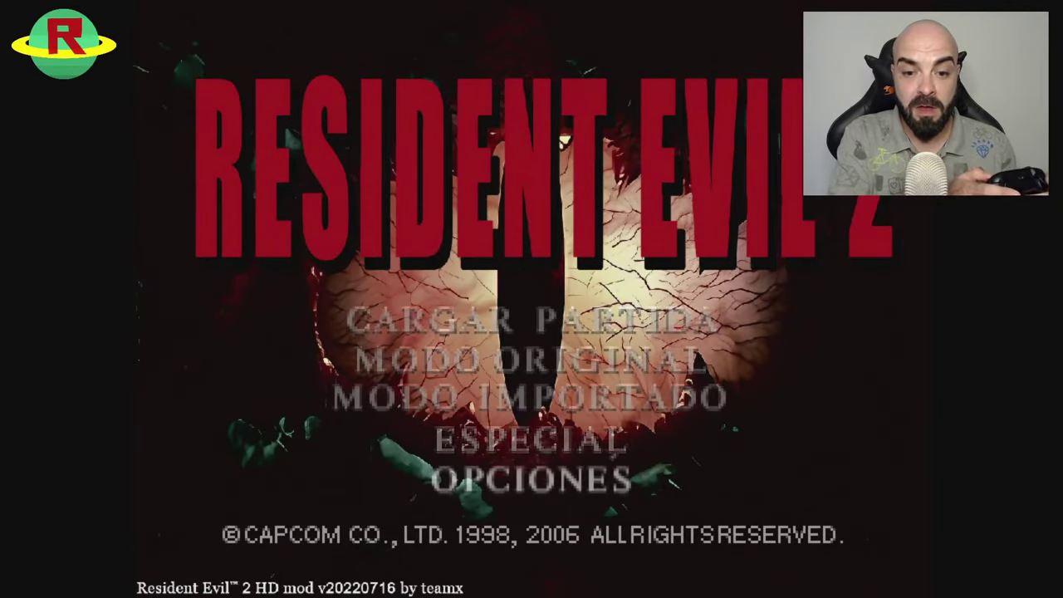
# - Review the gamepad and keyboard control assignments in the game's options, then return to the title menu
pyautogui.press('Return')
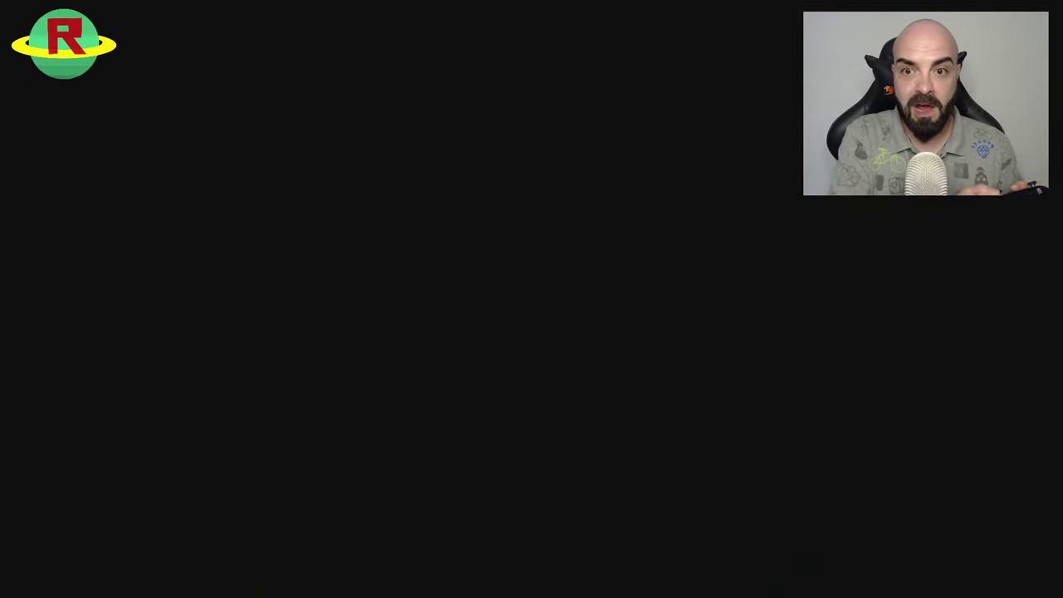
pyautogui.press('Return')
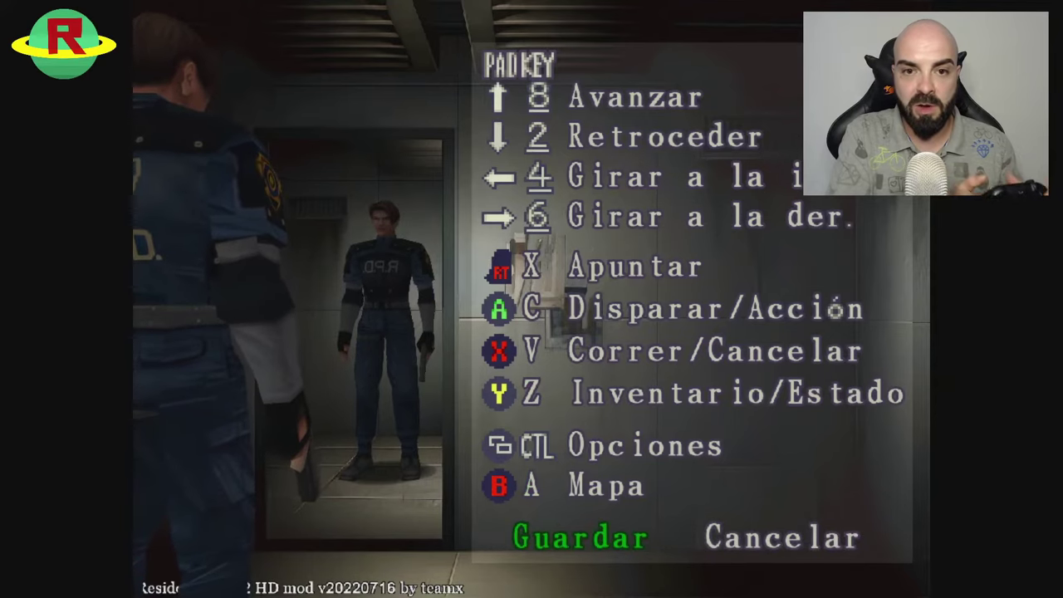
pyautogui.press('Return')
pyautogui.press('Down')
pyautogui.press('Down')
pyautogui.press('Down')
pyautogui.press('Return')
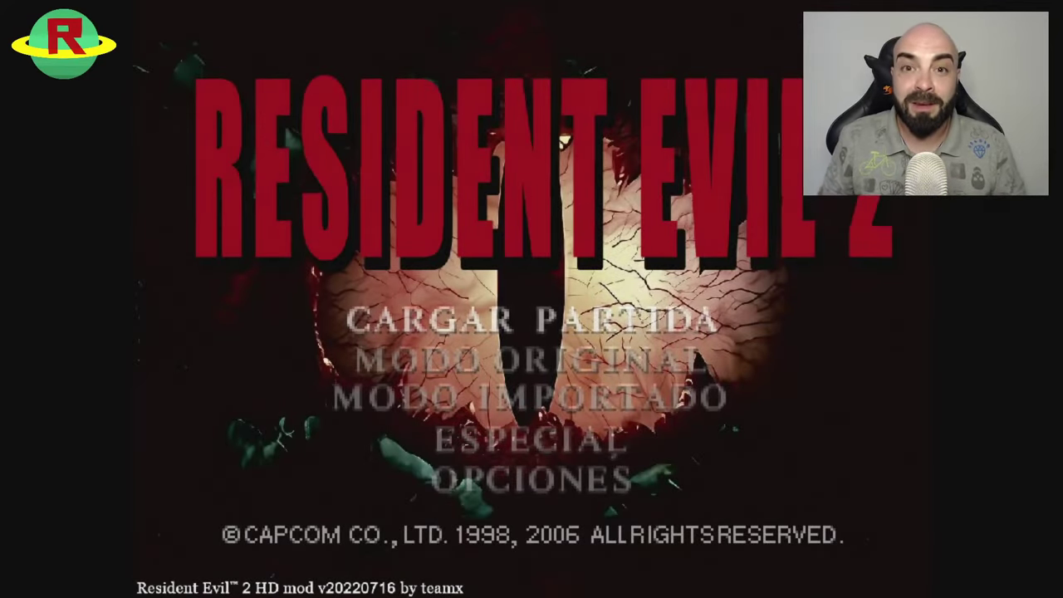
# - Start a new Modo Original game as Leon on Normal difficulty
pyautogui.press('Down')
pyautogui.press('Return')
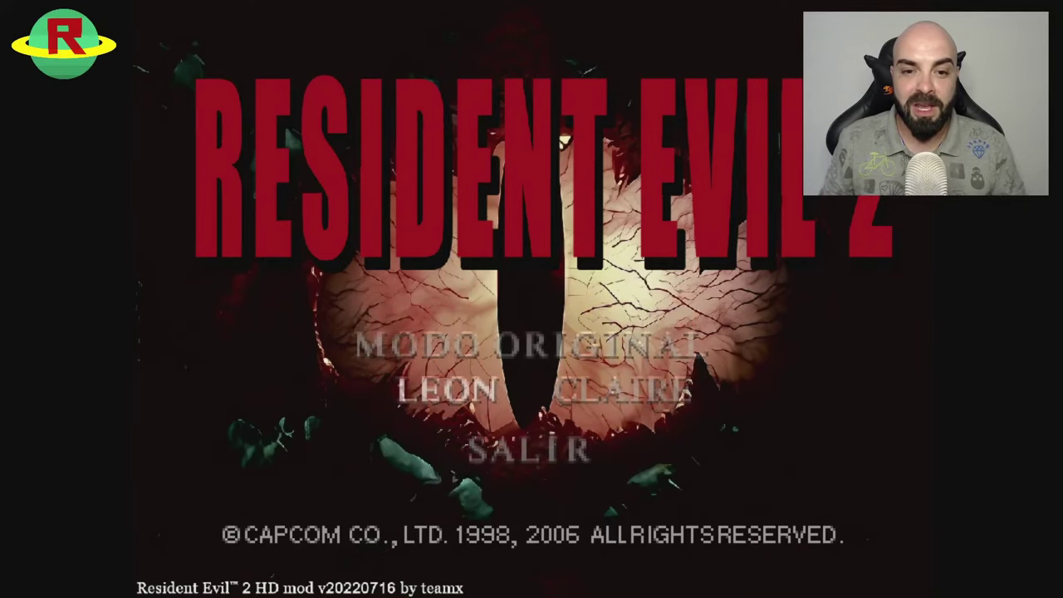
pyautogui.press('Return')
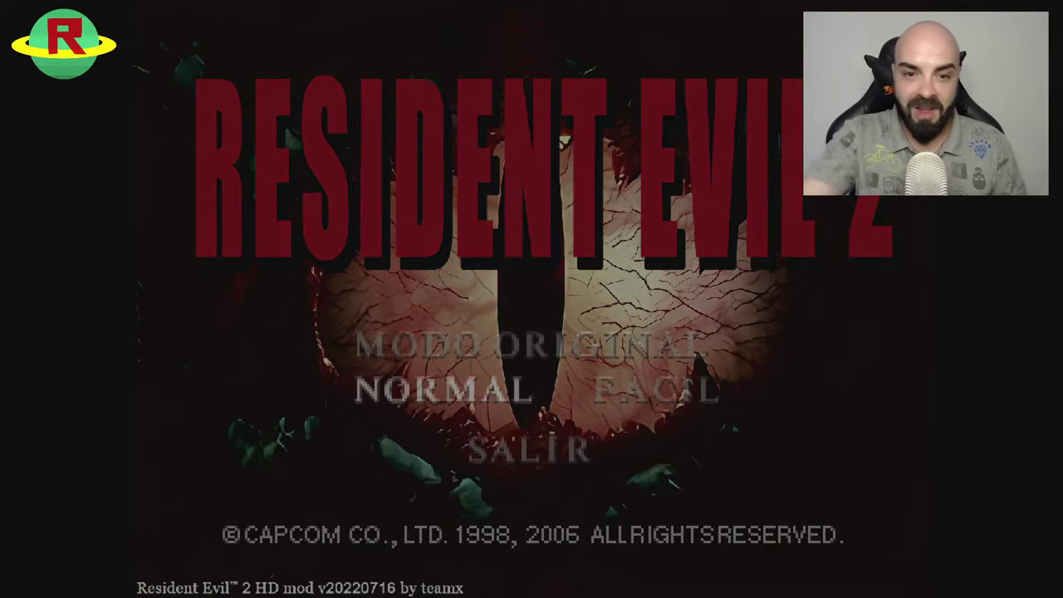
pyautogui.press('Return')
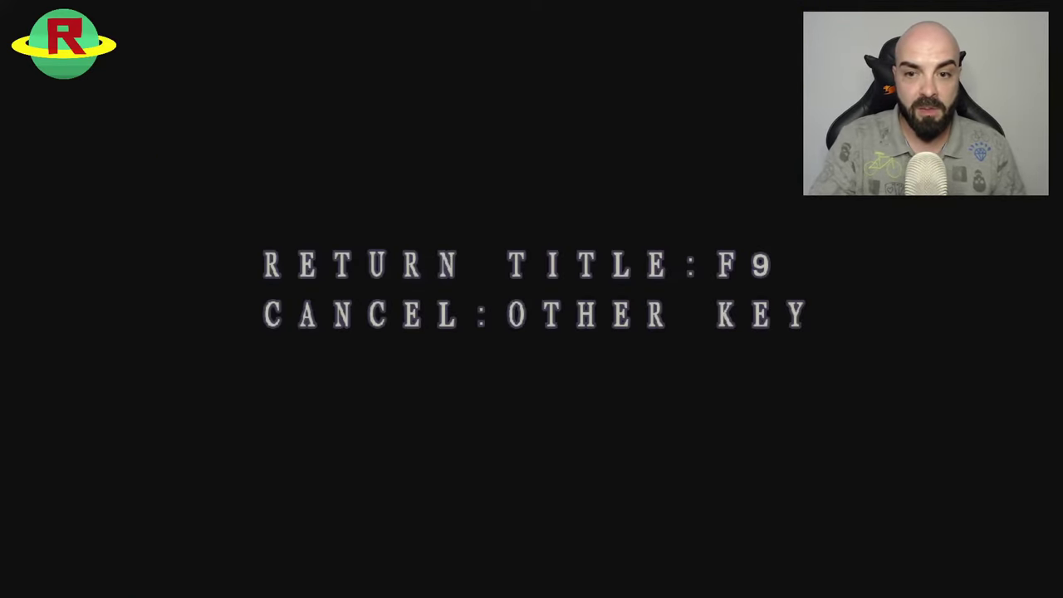
# - Return to the game's title screen and switch to the File Explorer window
pyautogui.press('F9')
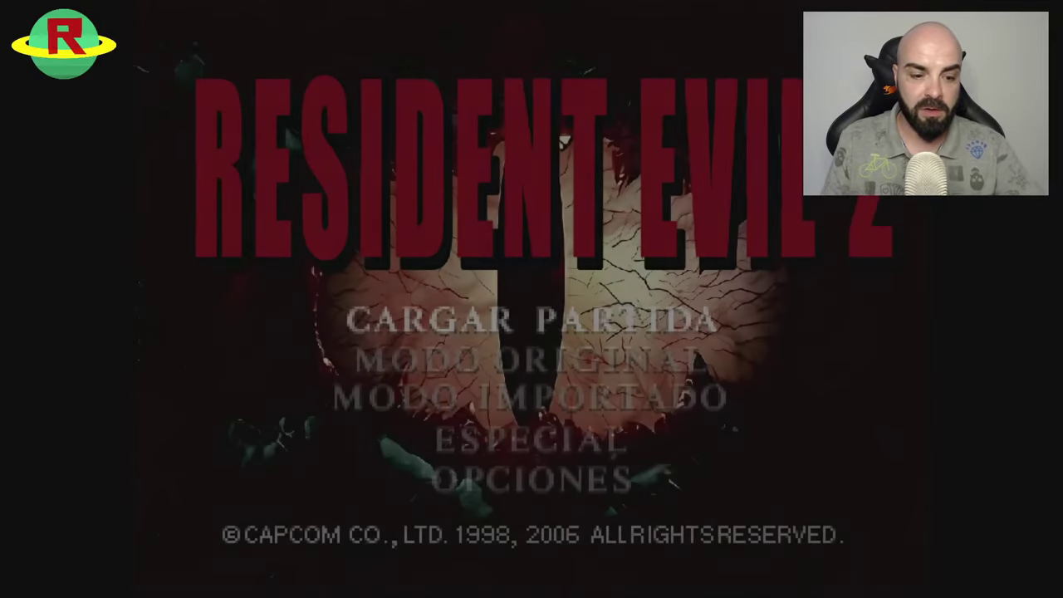
pyautogui.hotkey('alt', 'Tab')
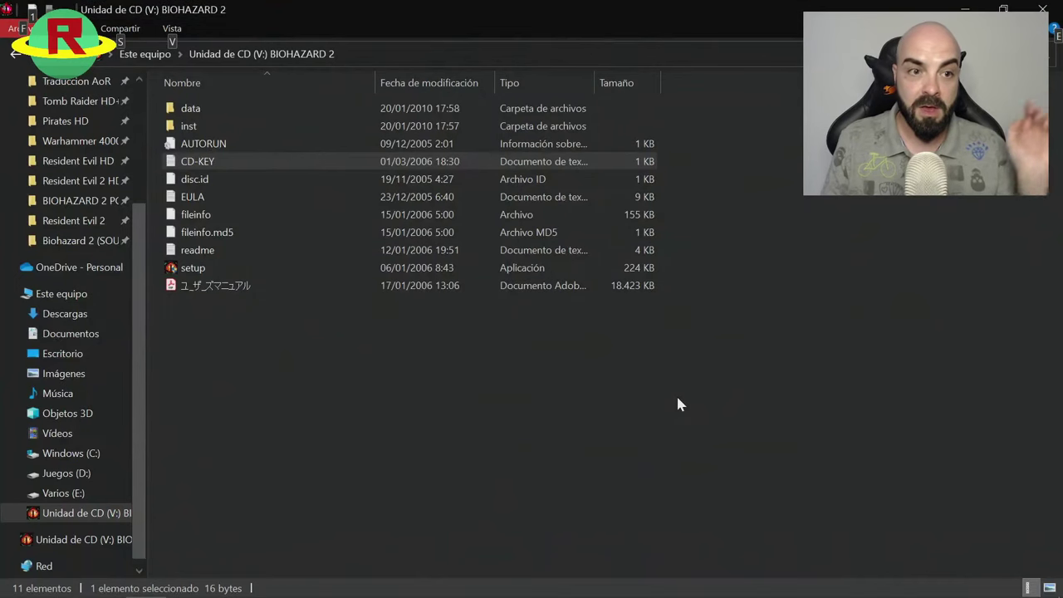
pyautogui.click(639, 390)
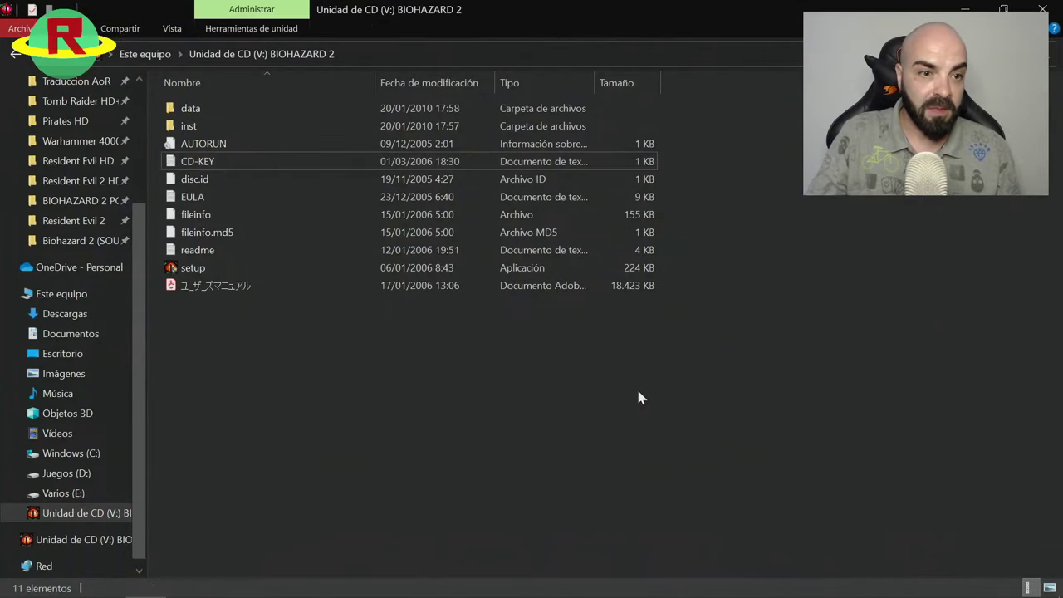
# - Relaunch bio2 from the Resident Evil 2 folder, accept its configuration, and boot the vanilla Resident Evil 2 option
pyautogui.click(95, 220)
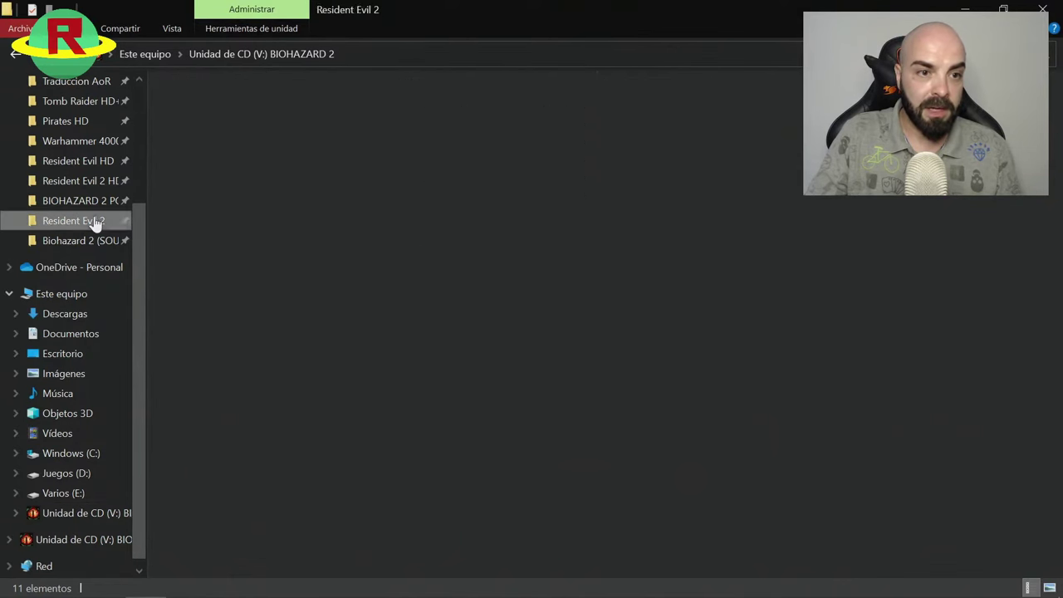
pyautogui.doubleClick(221, 232)
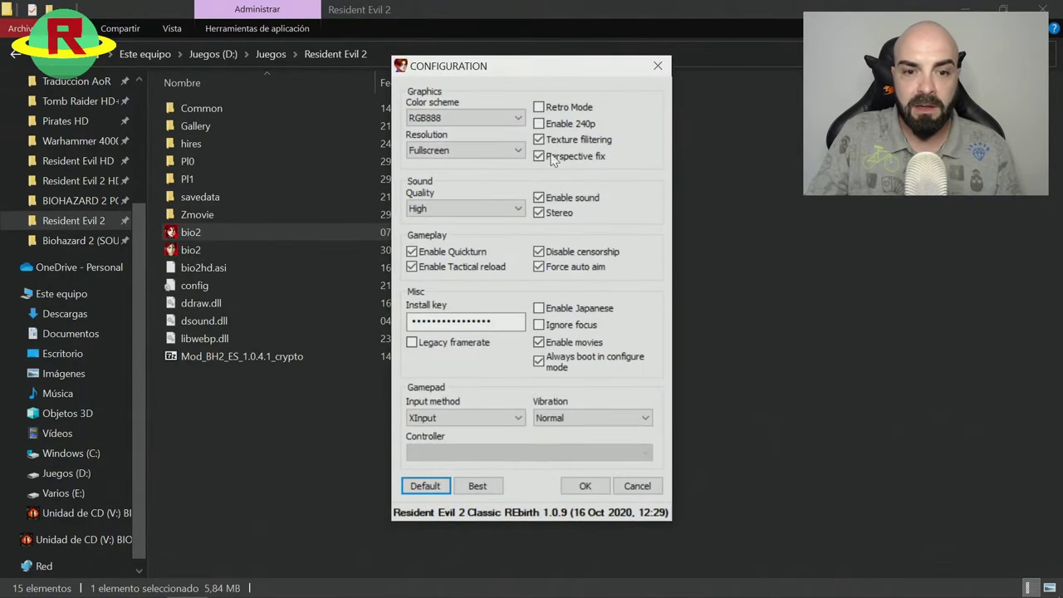
pyautogui.click(604, 490)
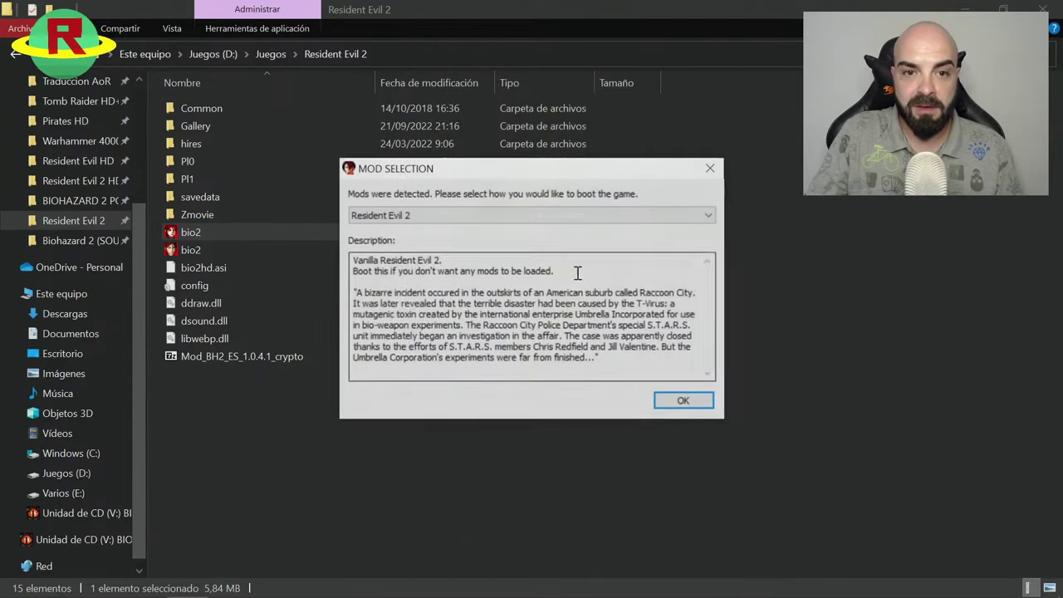
pyautogui.click(543, 218)
pyautogui.press('Escape')
pyautogui.click(683, 402)
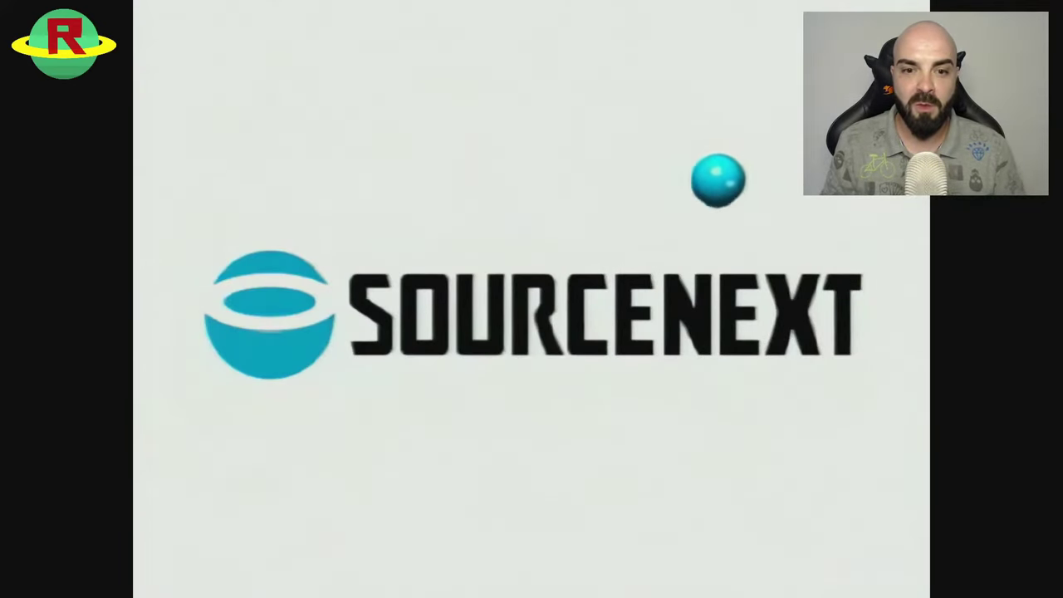
# - Start a new Original Mode game as Claire
pyautogui.press('Down')
pyautogui.press('Down')
pyautogui.press('Up')
pyautogui.press('Up')
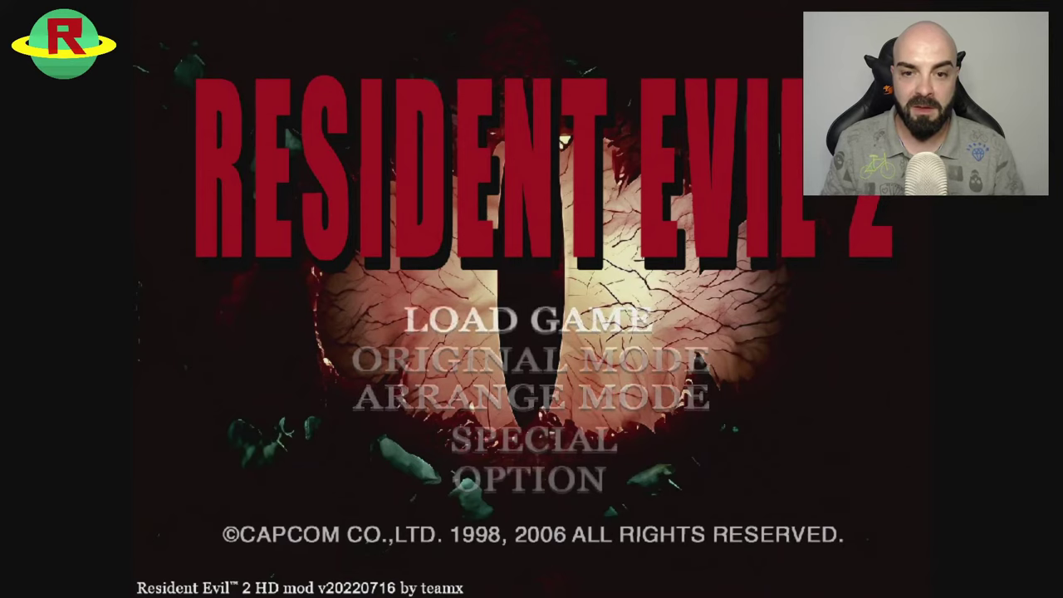
pyautogui.press('Return')
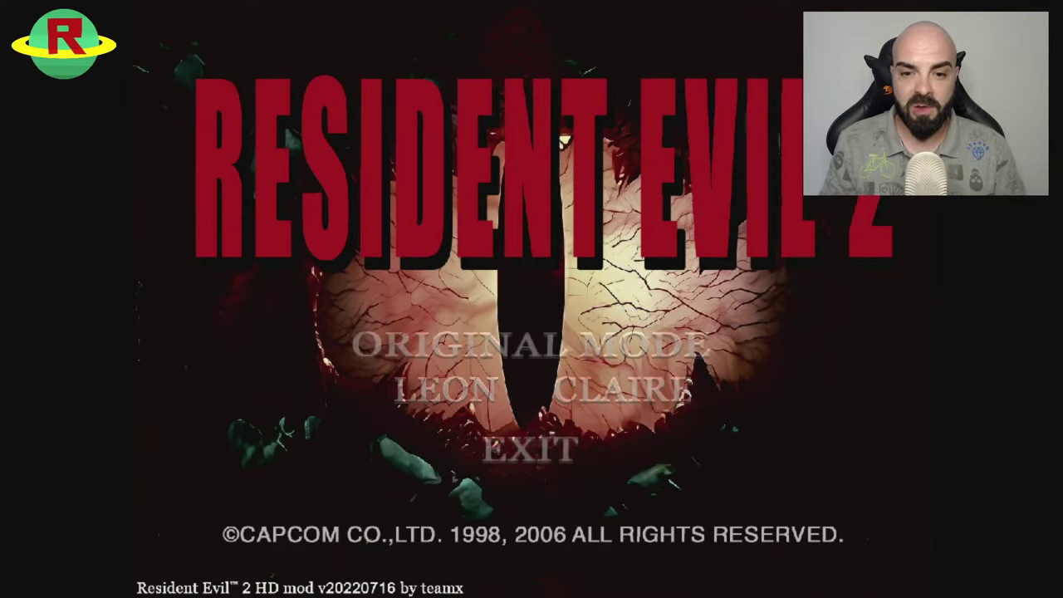
pyautogui.press('Return')
pyautogui.press('Return')
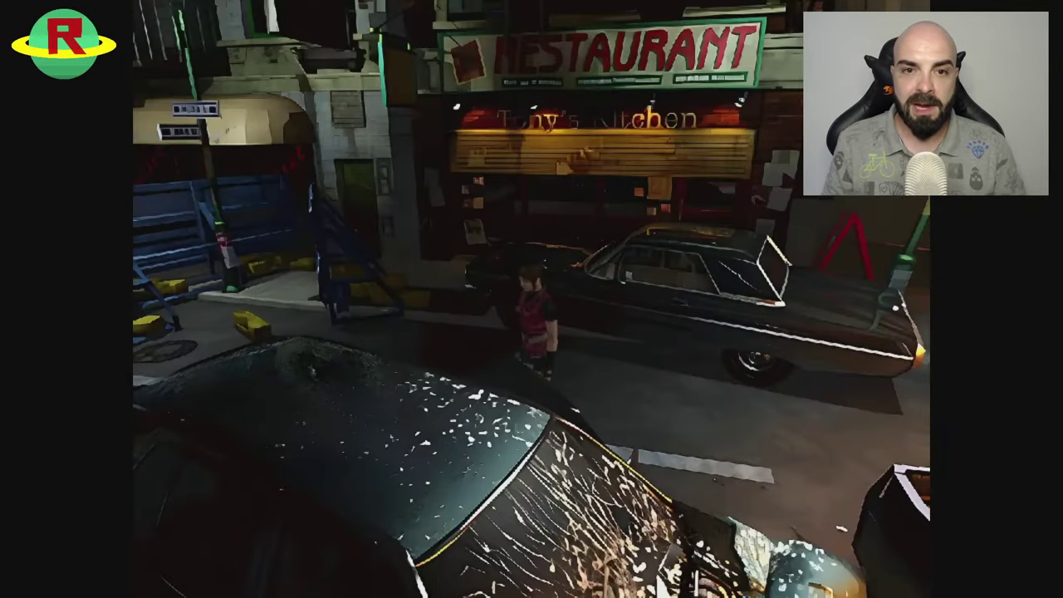
# - Examine Claire's inventory items and status screen headings, then close the inventory
pyautogui.press('Tab')
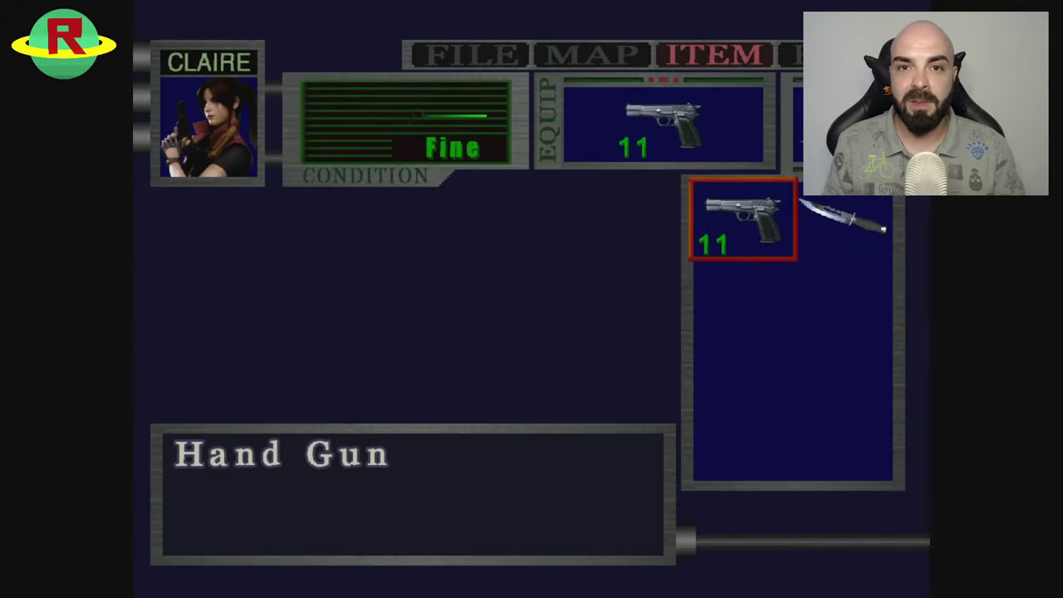
pyautogui.press('Up')
pyautogui.press('Down')
pyautogui.press('Up')
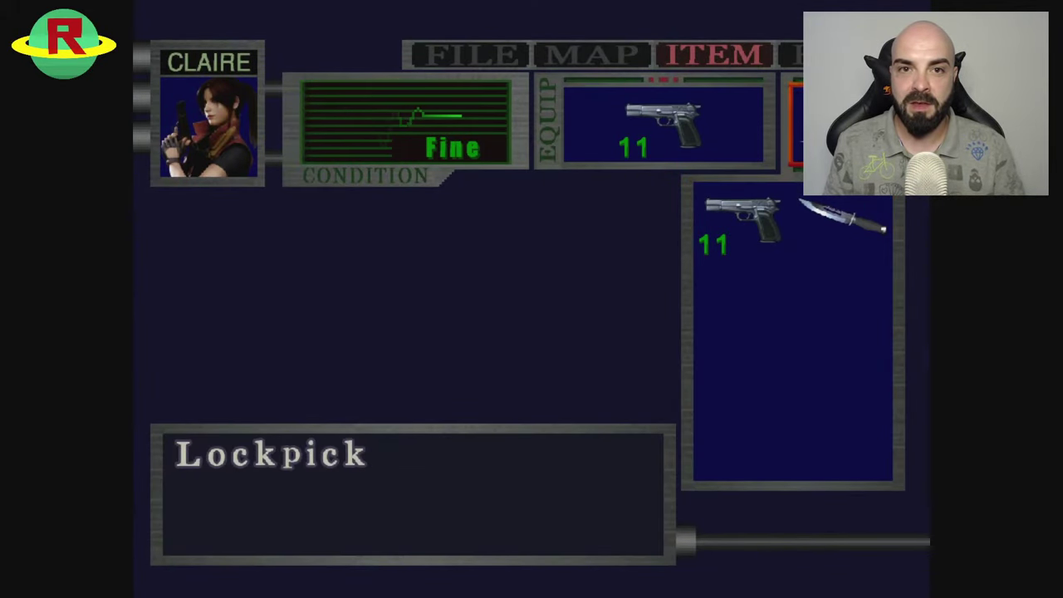
pyautogui.press('Up')
pyautogui.press('Left')
pyautogui.press('Right')
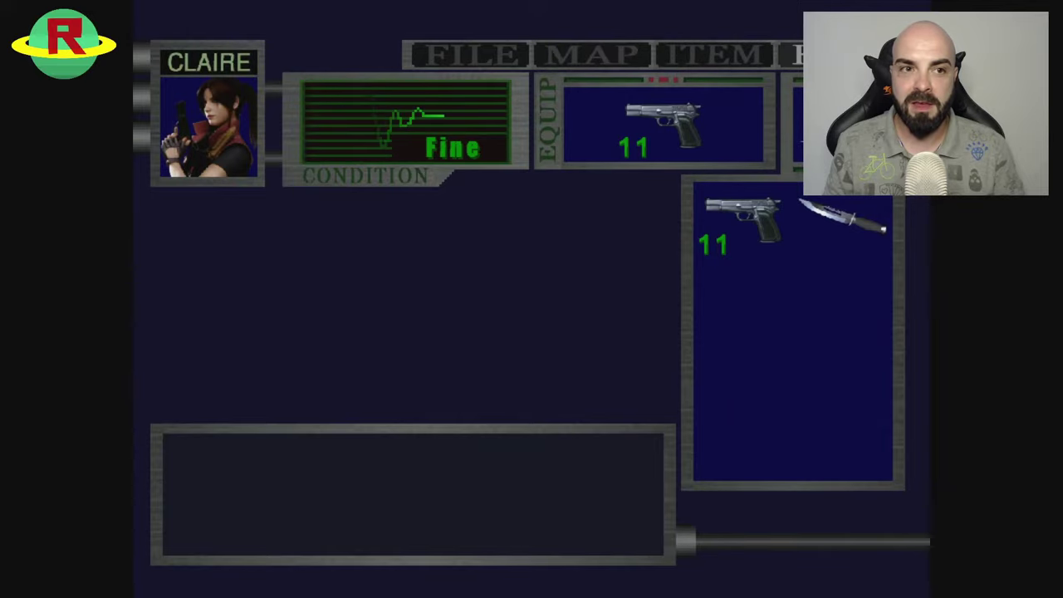
pyautogui.press('Left')
pyautogui.press('Left')
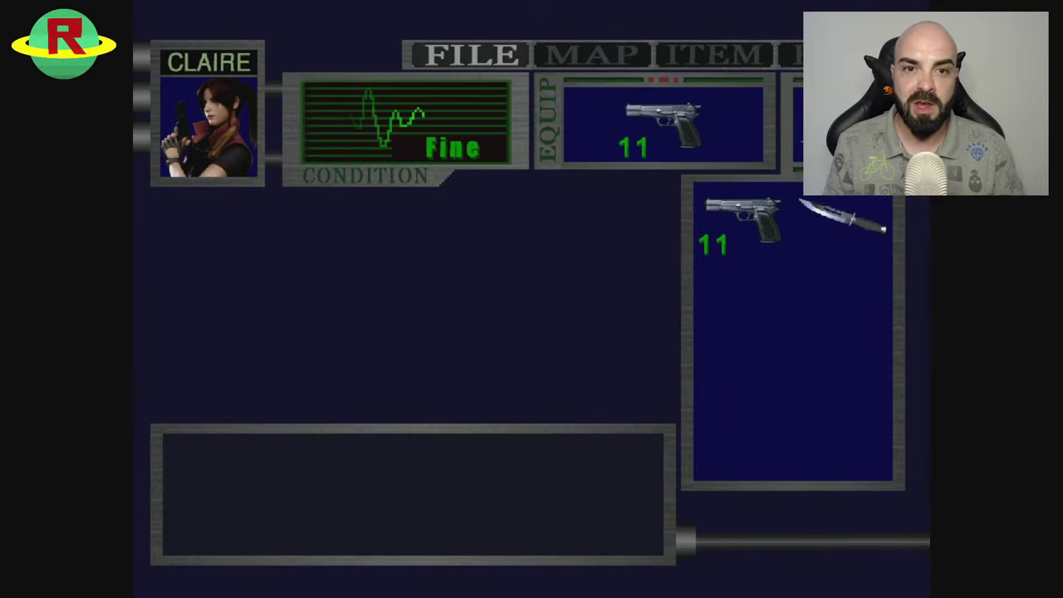
pyautogui.press('Escape')
# - Run Claire through the street past the zombies to the entrance of Gun Shop Kendo
pyautogui.press('Up')
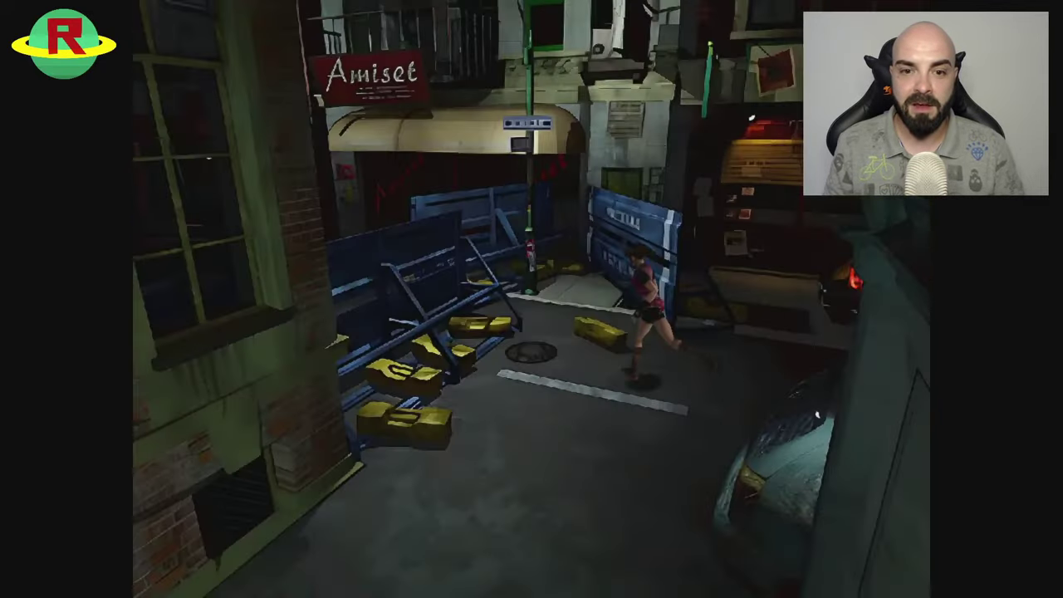
pyautogui.press('Up')
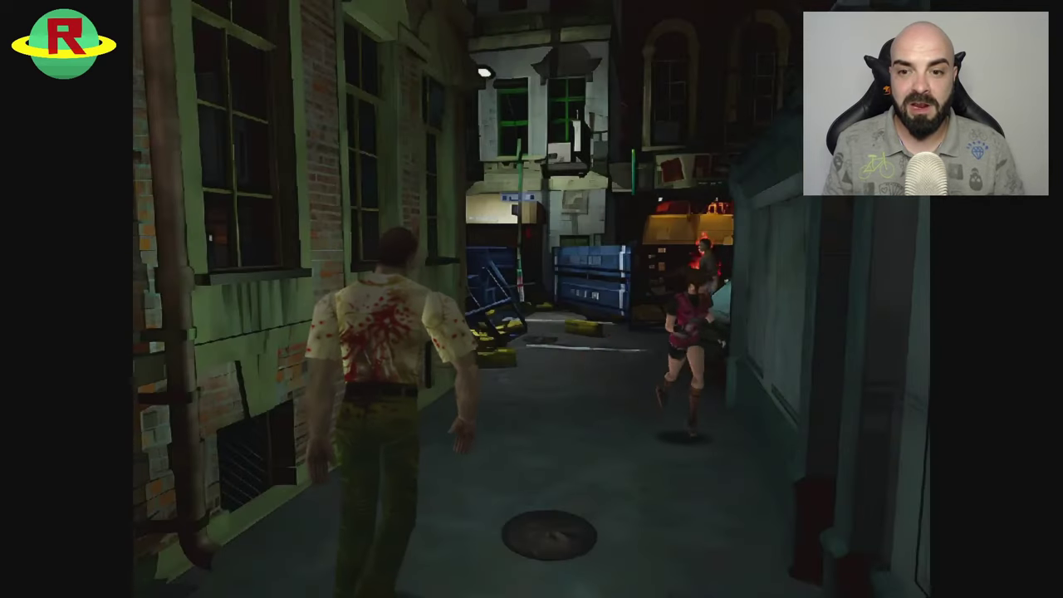
pyautogui.press('Up')
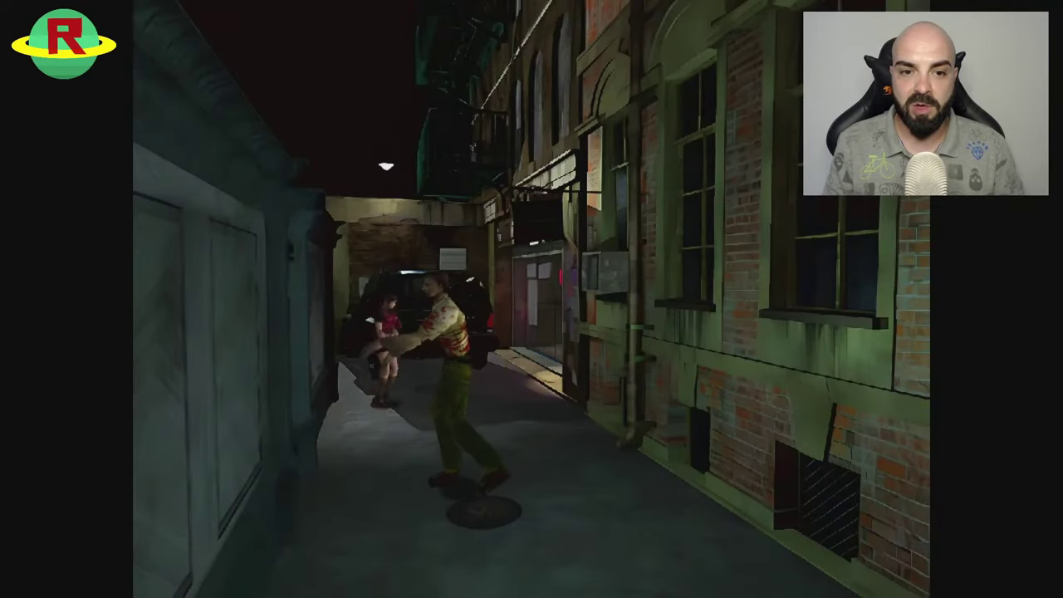
pyautogui.press('Up')
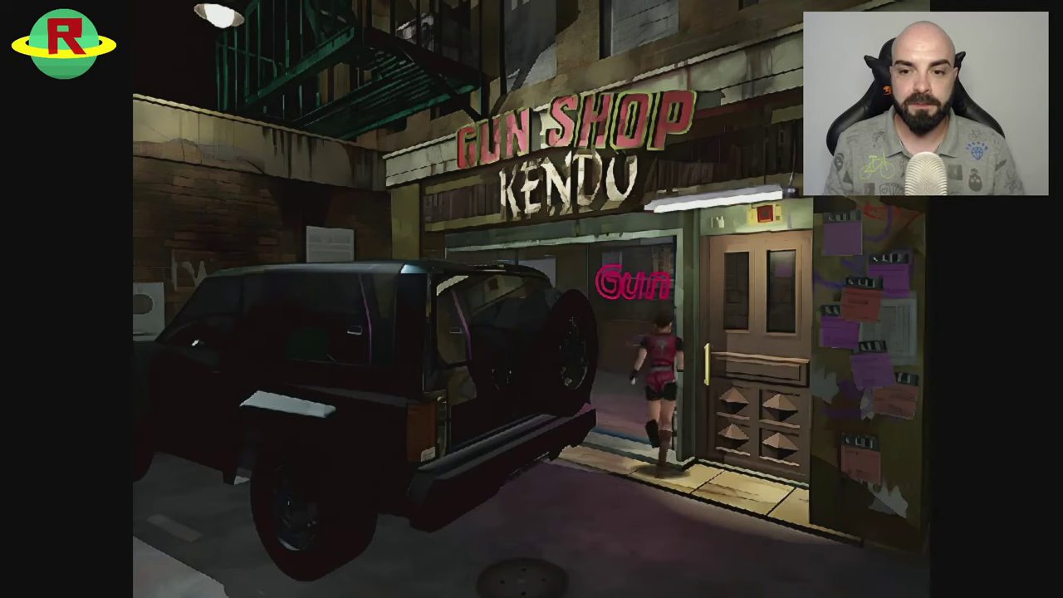